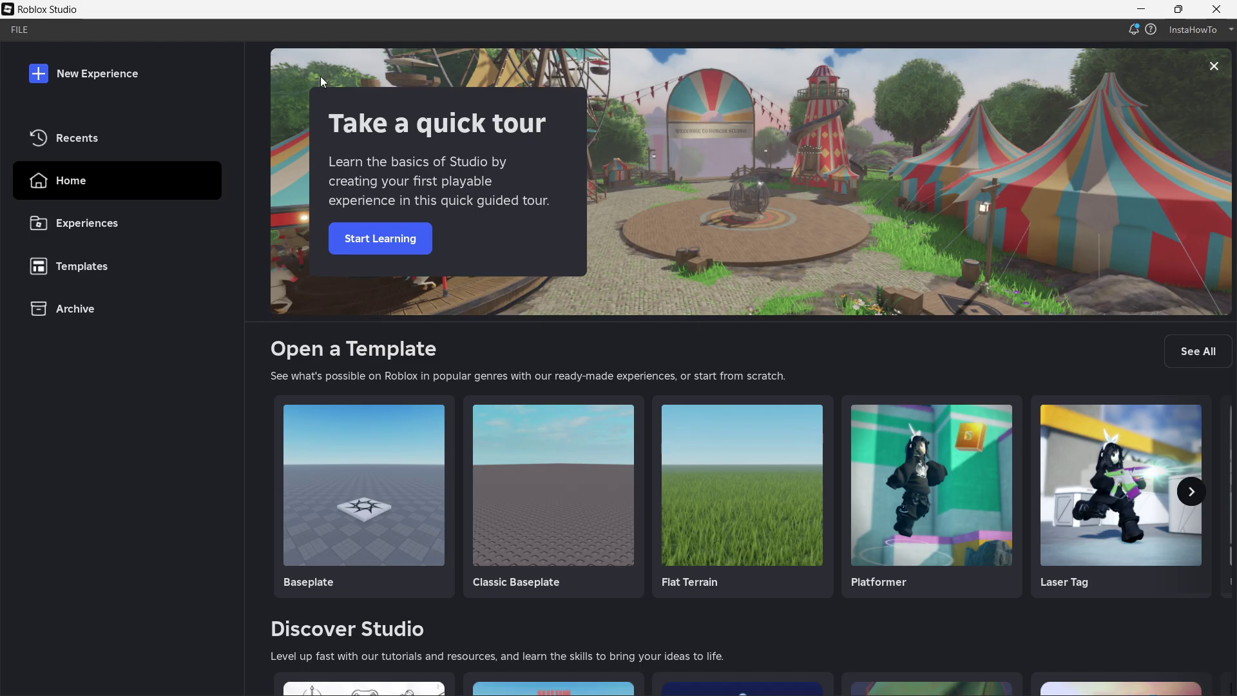
Create a new Baseplate experience, close the Avatar Setup panel, and show the Toolbox model catalogue.
{"action": "left_click", "coordinate": [83, 75]}
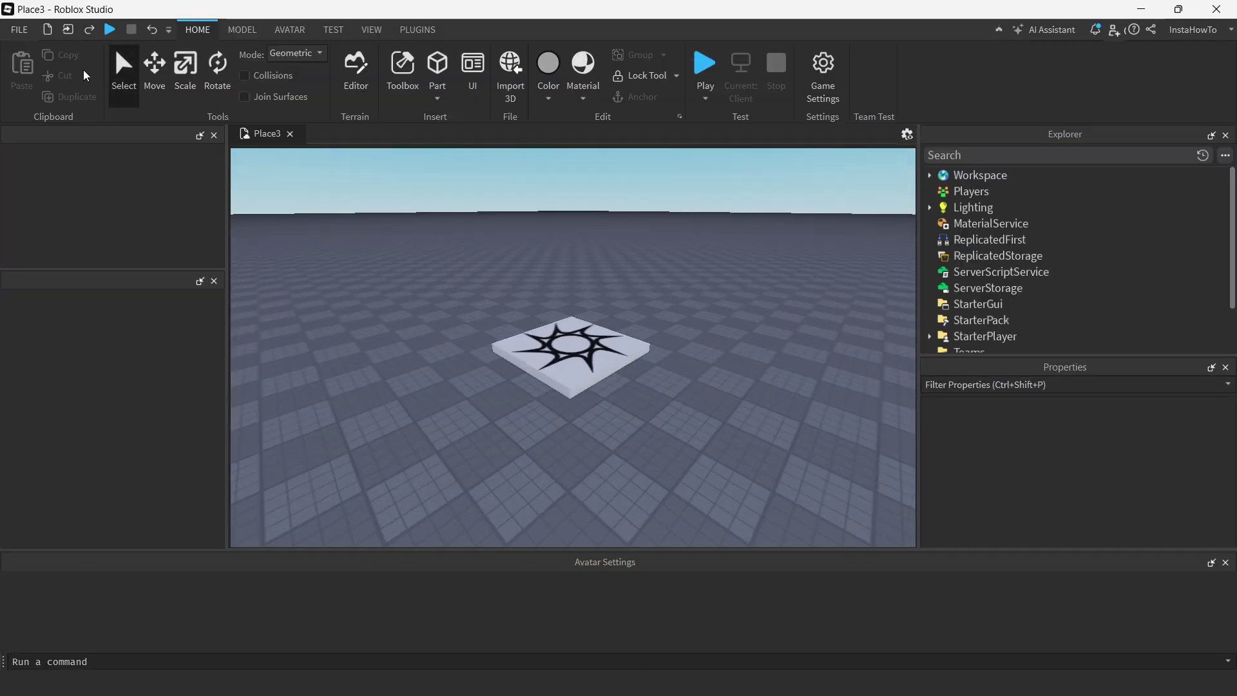
{"action": "left_click", "coordinate": [214, 281]}
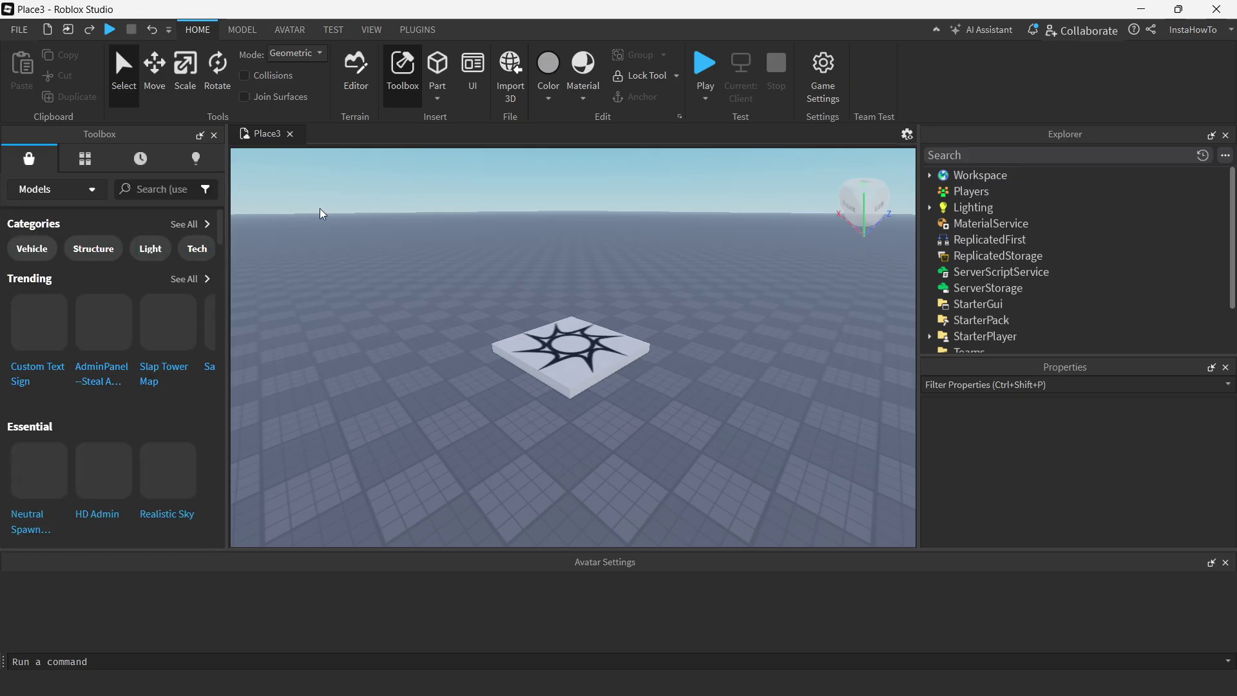
{"action": "left_click", "coordinate": [372, 30]}
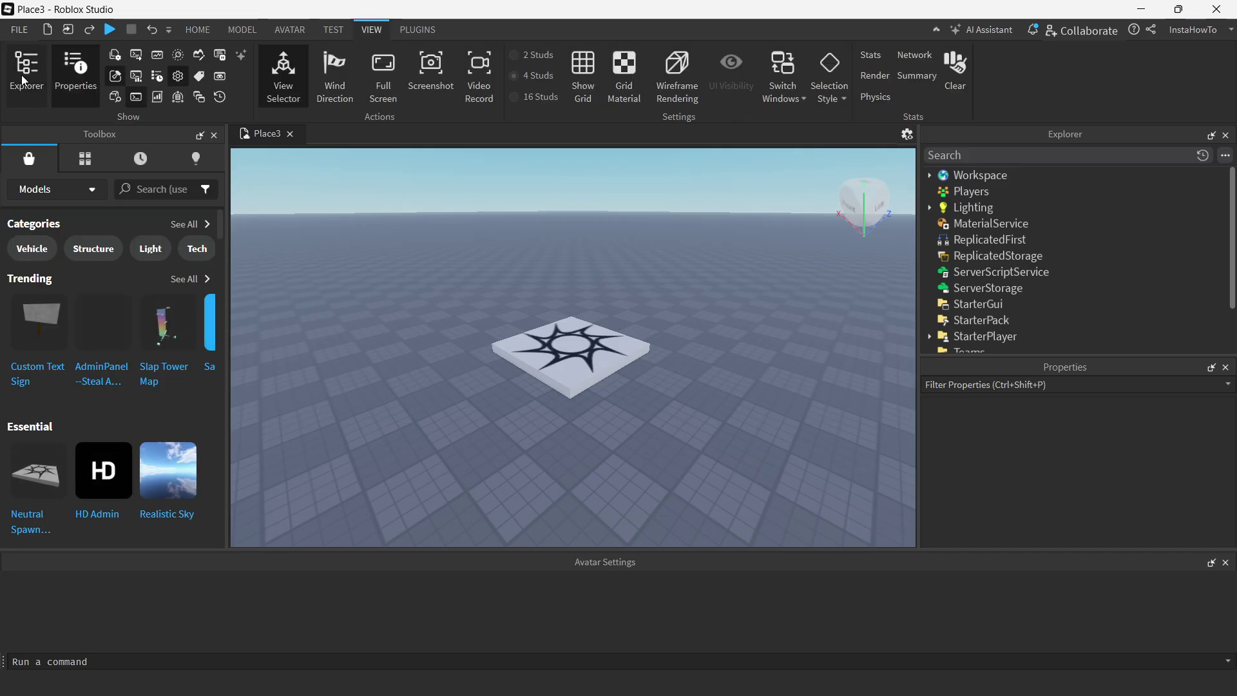
Reopen the Toolbox and switch it to the Creator Store models.
{"action": "left_click", "coordinate": [119, 79]}
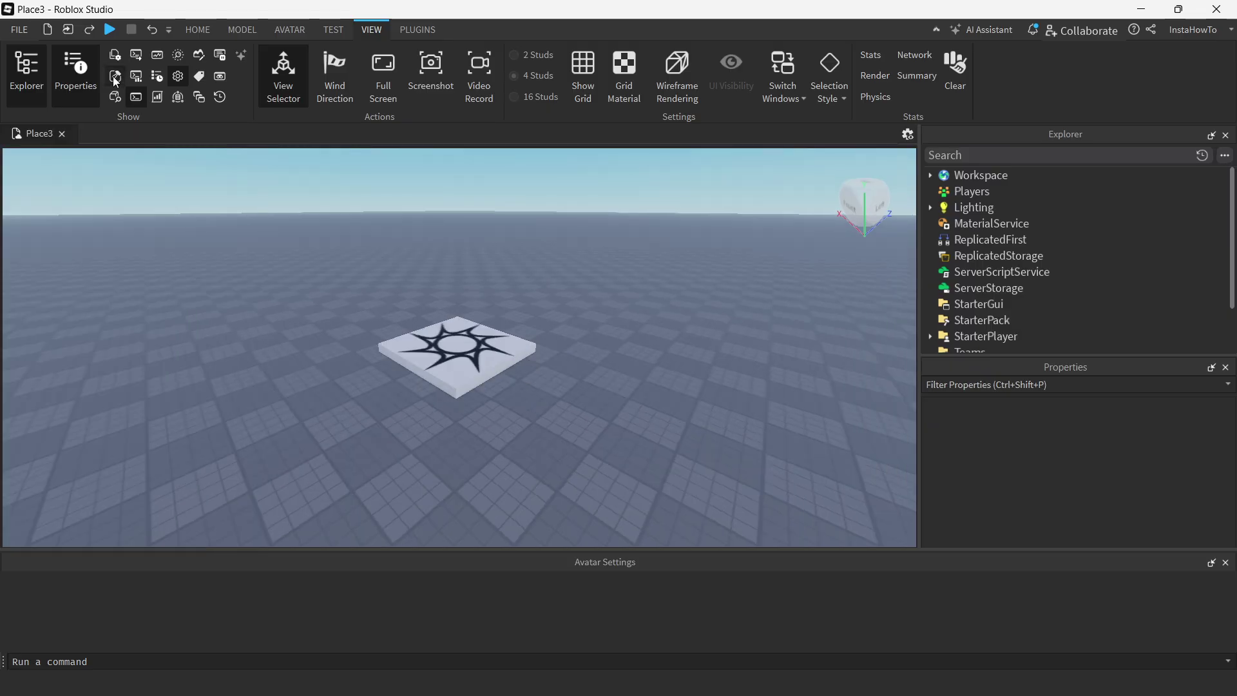
{"action": "left_click", "coordinate": [116, 78]}
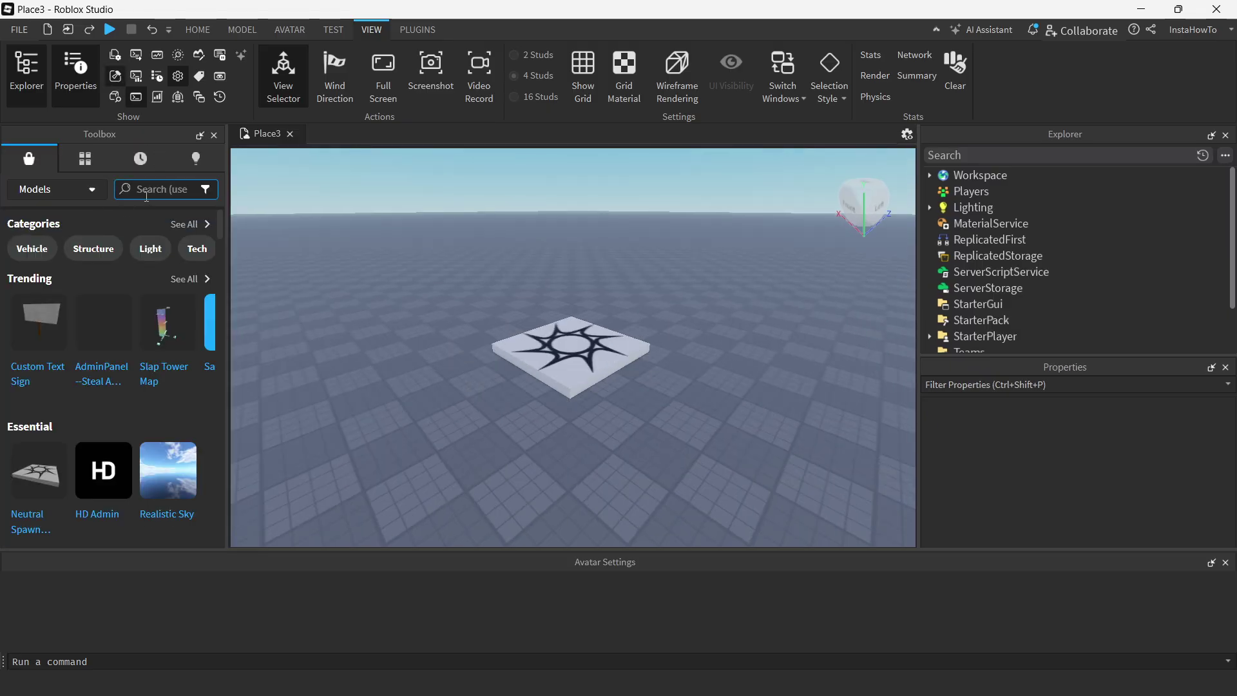
{"action": "left_click", "coordinate": [29, 162]}
Search the models for 'acs official' and scroll through the ACS 2.0.1, 1.7 and 1.6 kits.
{"action": "left_click", "coordinate": [149, 192]}
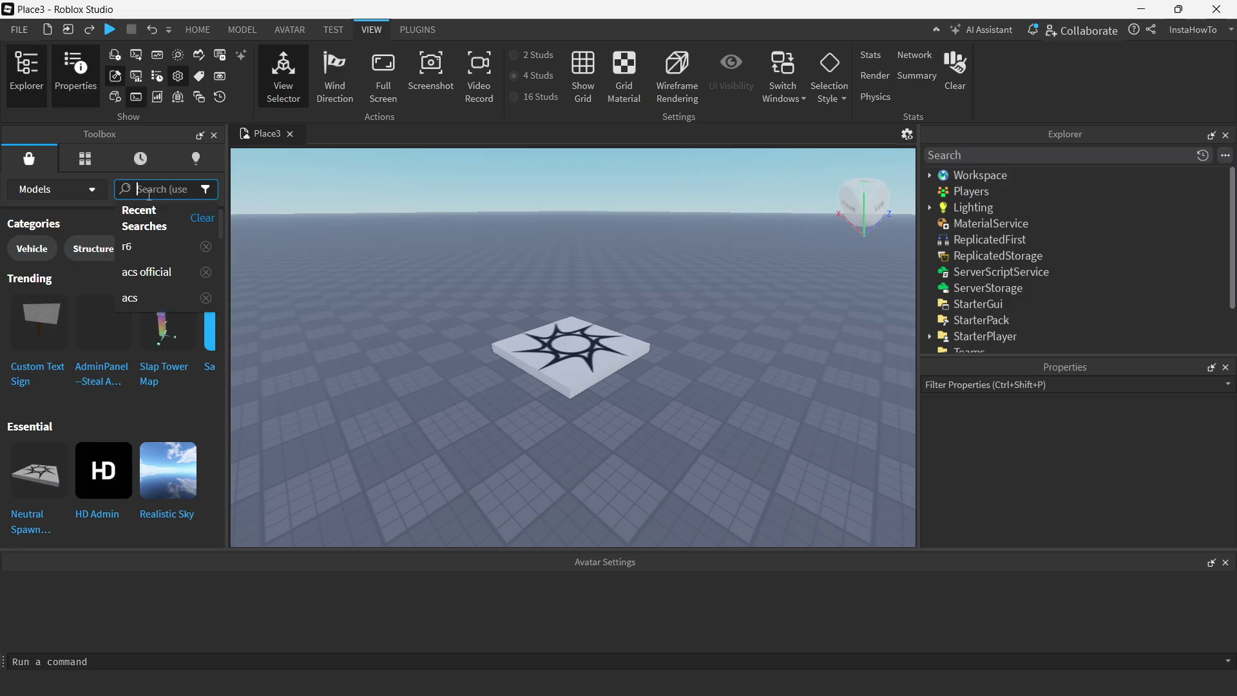
{"action": "type", "text": "acs"}
{"action": "type", "text": " official"}
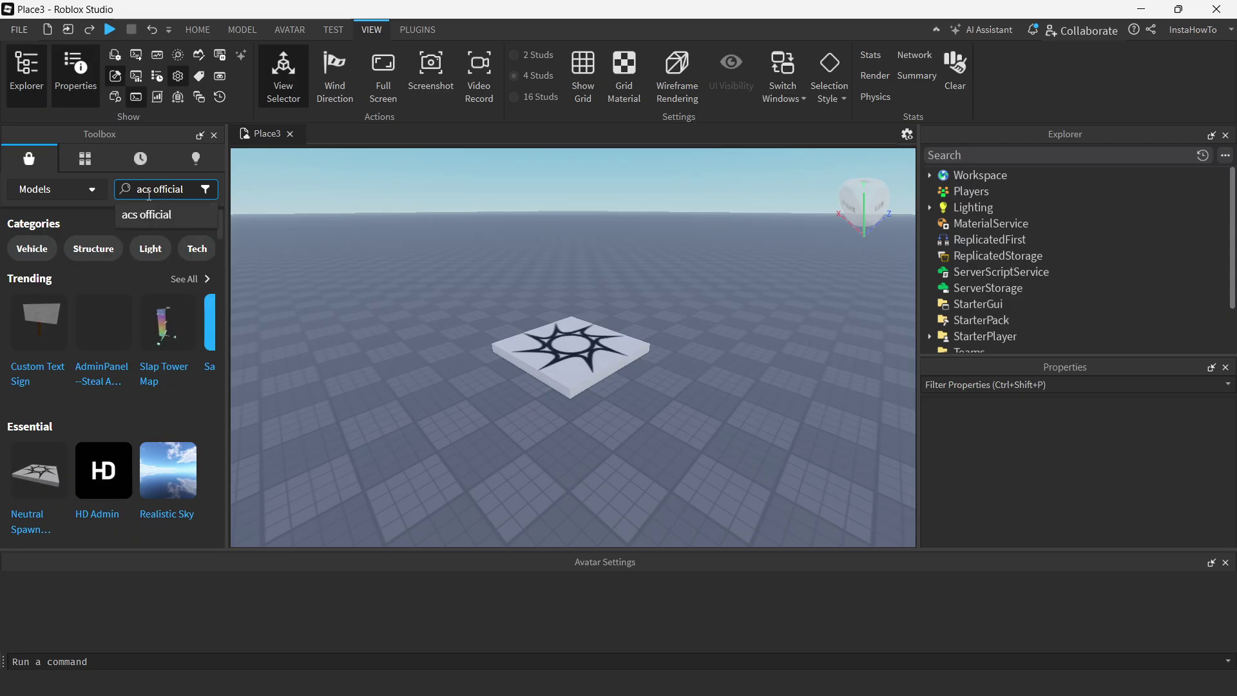
{"action": "key", "text": "Return"}
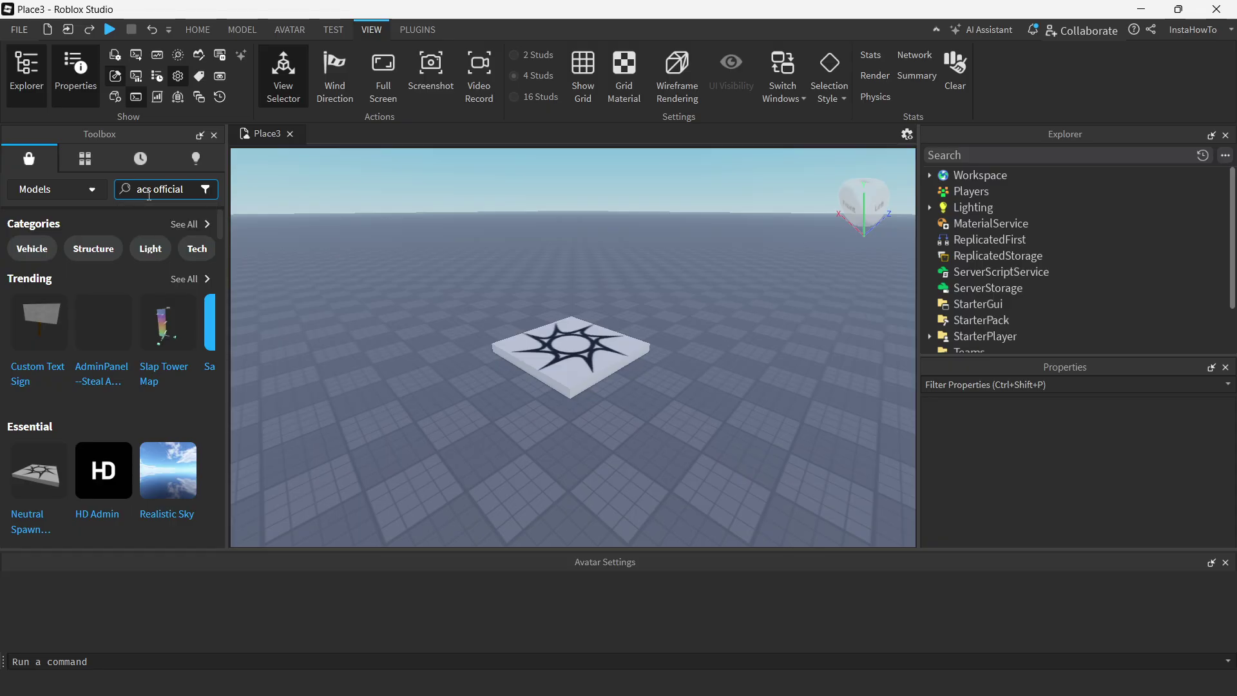
{"action": "mouse_move", "coordinate": [43, 288]}
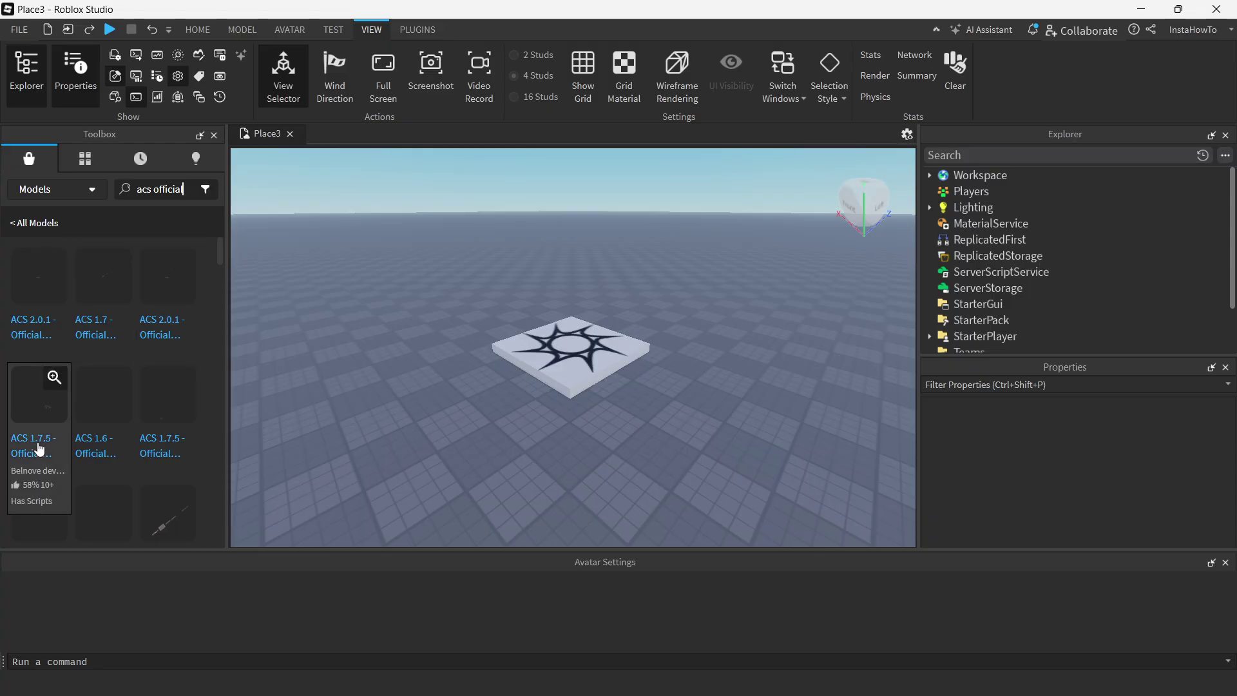
{"action": "scroll", "coordinate": [39, 428], "scroll_direction": "down", "scroll_amount": 5}
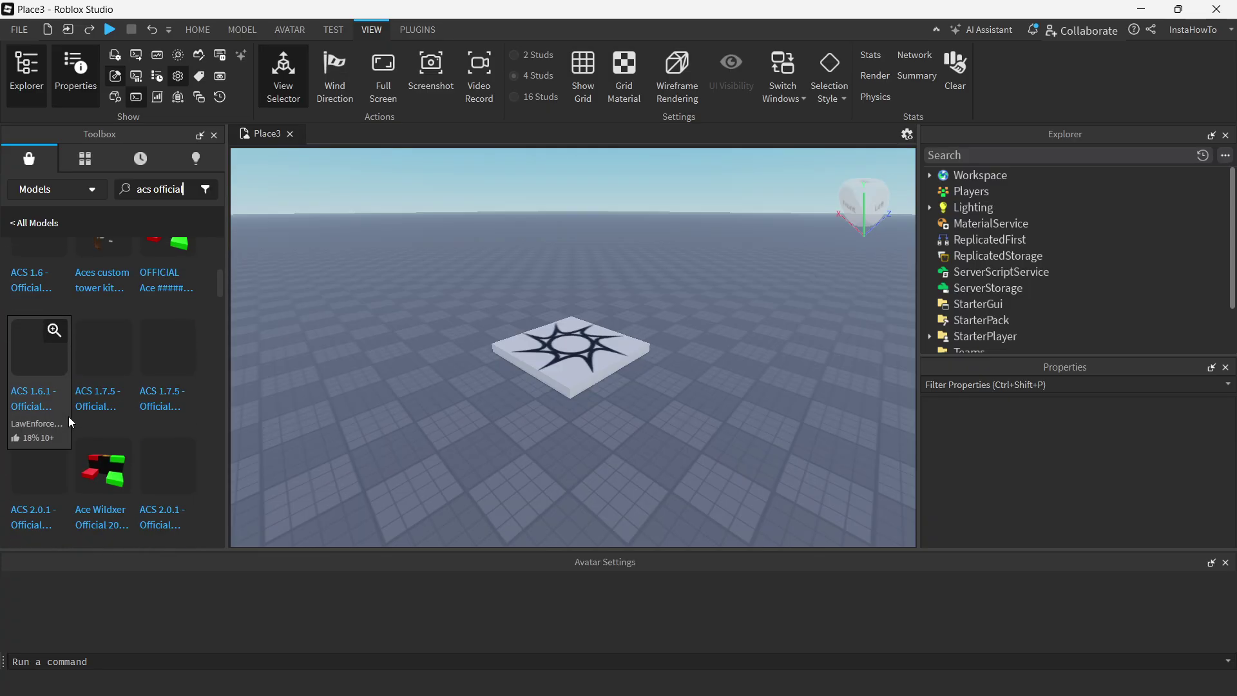
{"action": "scroll", "coordinate": [82, 410], "scroll_direction": "down", "scroll_amount": 4}
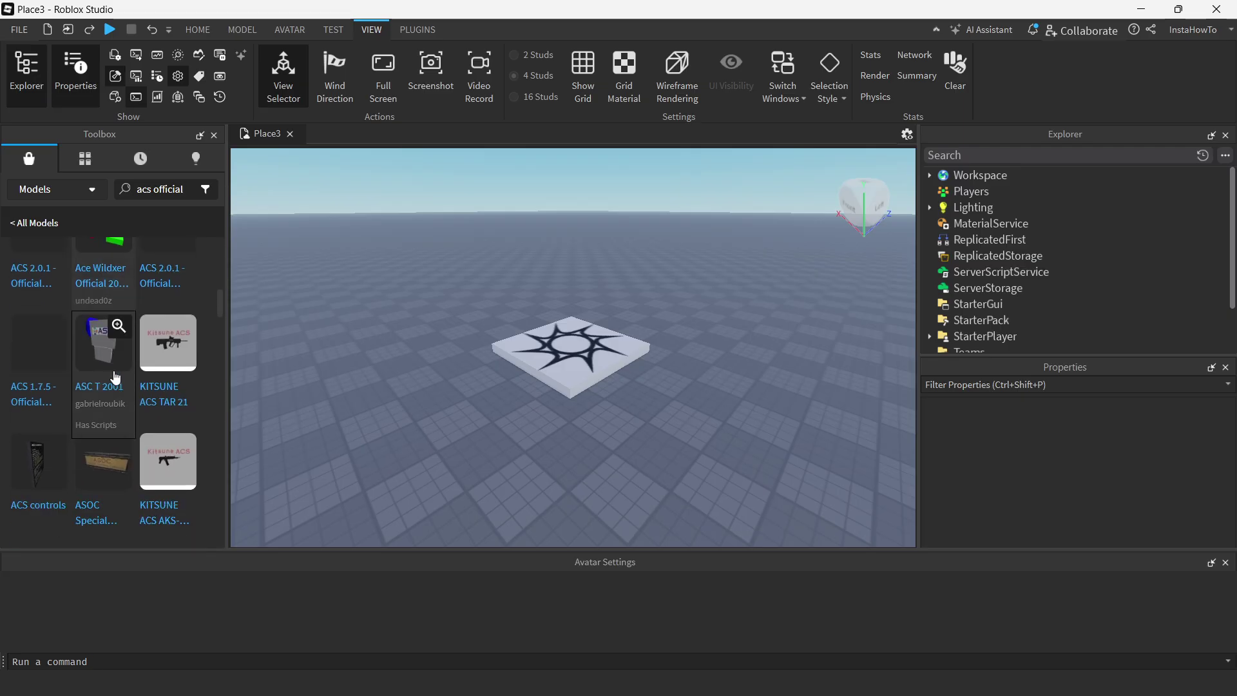
{"action": "scroll", "coordinate": [110, 380], "scroll_direction": "down", "scroll_amount": 6}
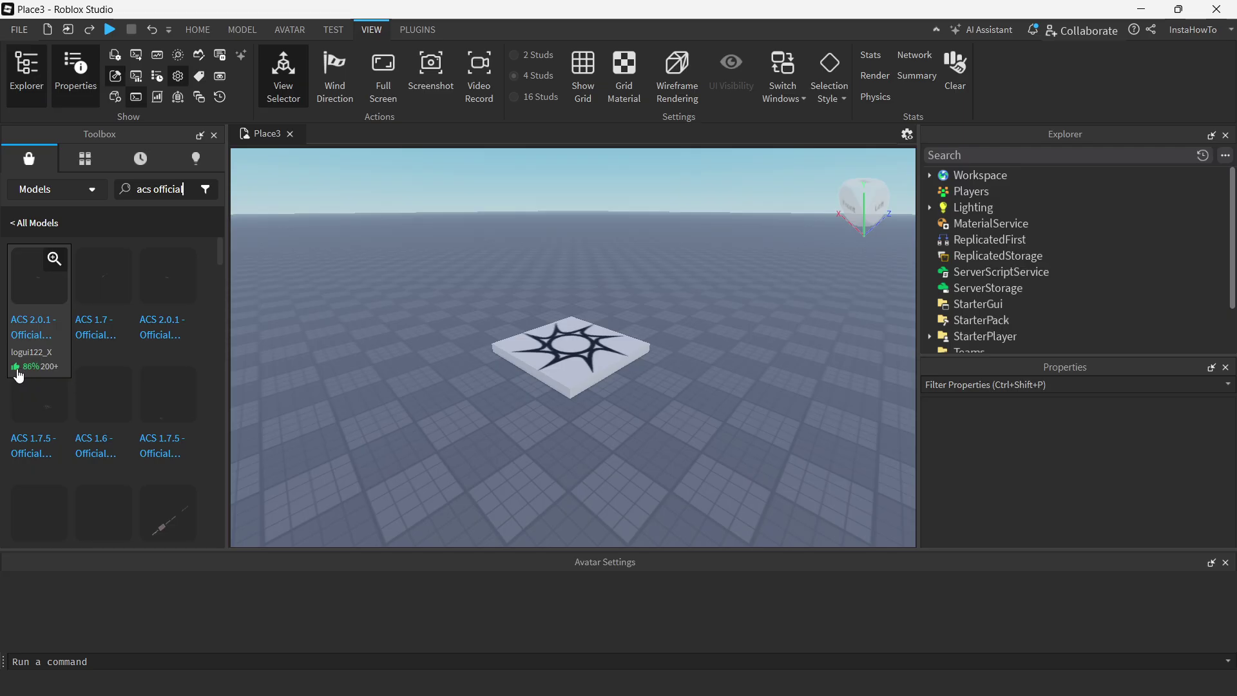
Insert the ACS 2.0.1 - Official Release model, accepting the script warning.
{"action": "left_click", "coordinate": [36, 325]}
{"action": "left_click_drag", "start_coordinate": [620, 296], "coordinate": [585, 269]}
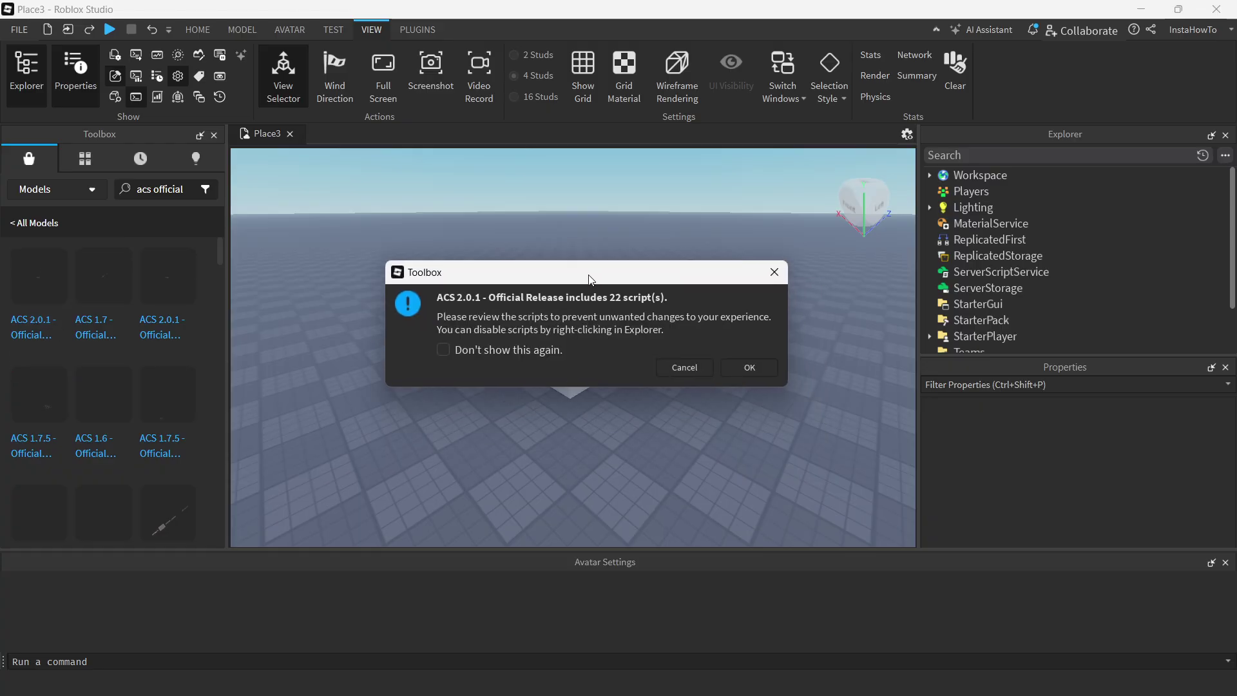
{"action": "left_click", "coordinate": [746, 362]}
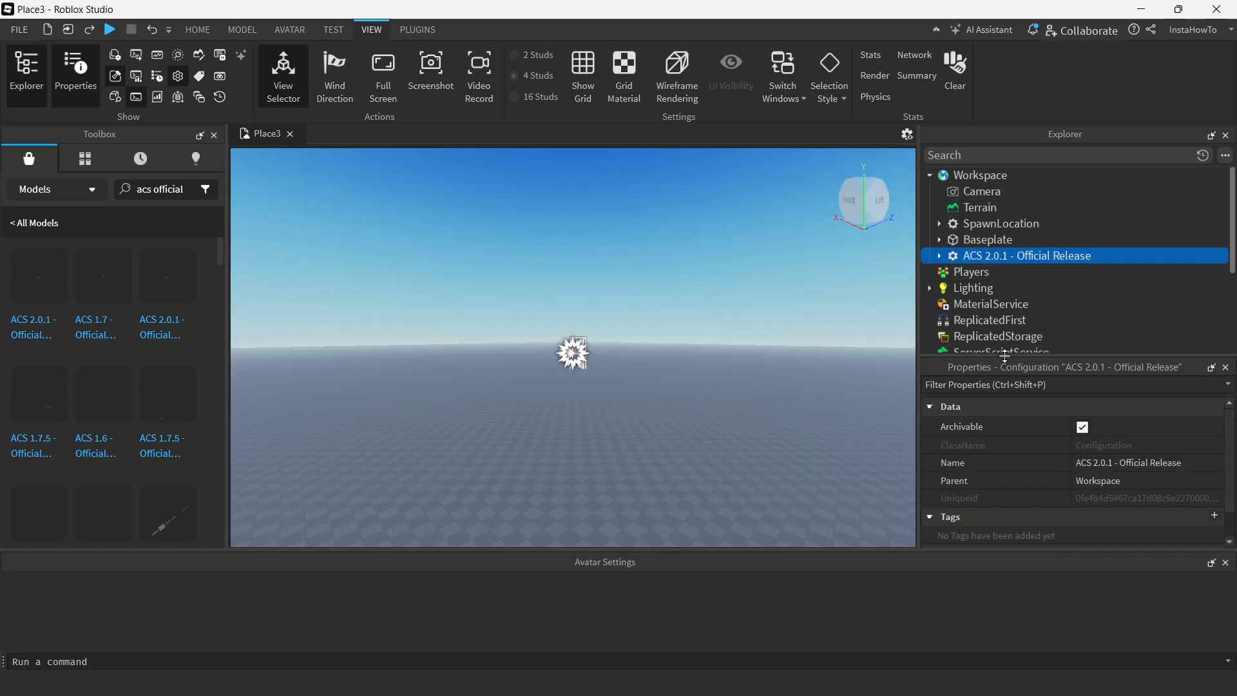
Expand the kit in Explorer to list ACS FootStep Sys, TOOLS and the Ungroup folders, then close Properties.
{"action": "left_click_drag", "start_coordinate": [1005, 356], "coordinate": [1005, 457]}
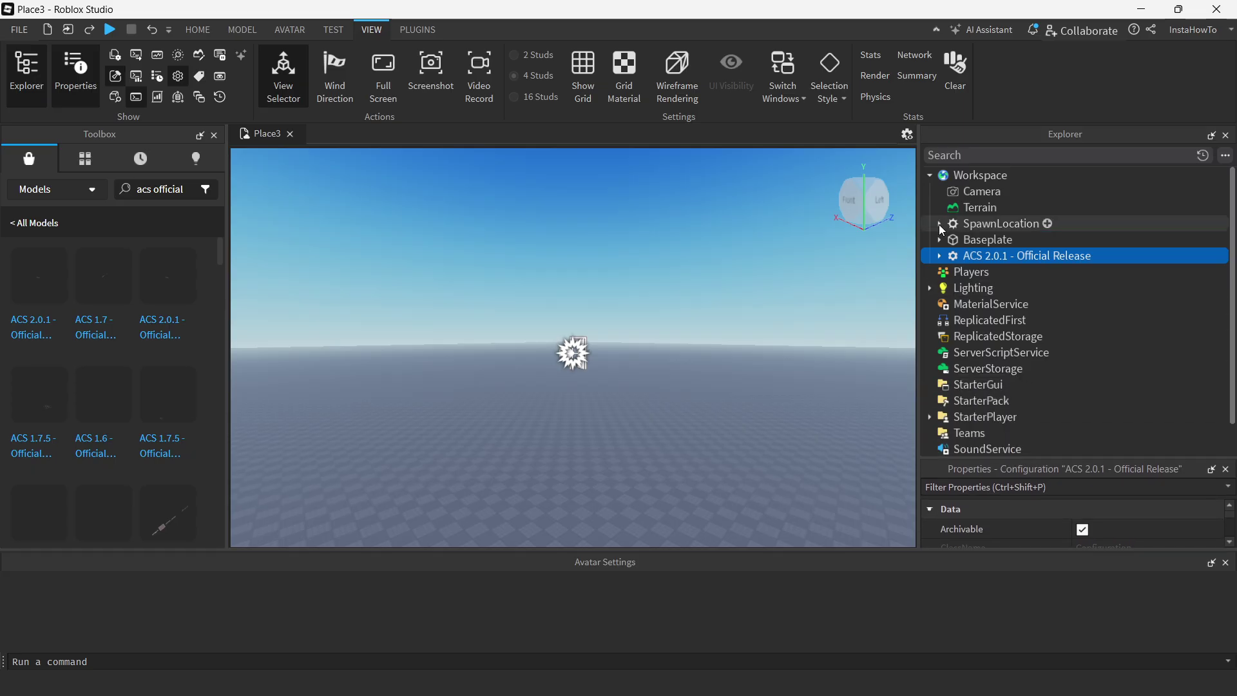
{"action": "left_click", "coordinate": [939, 257]}
{"action": "left_click", "coordinate": [939, 257]}
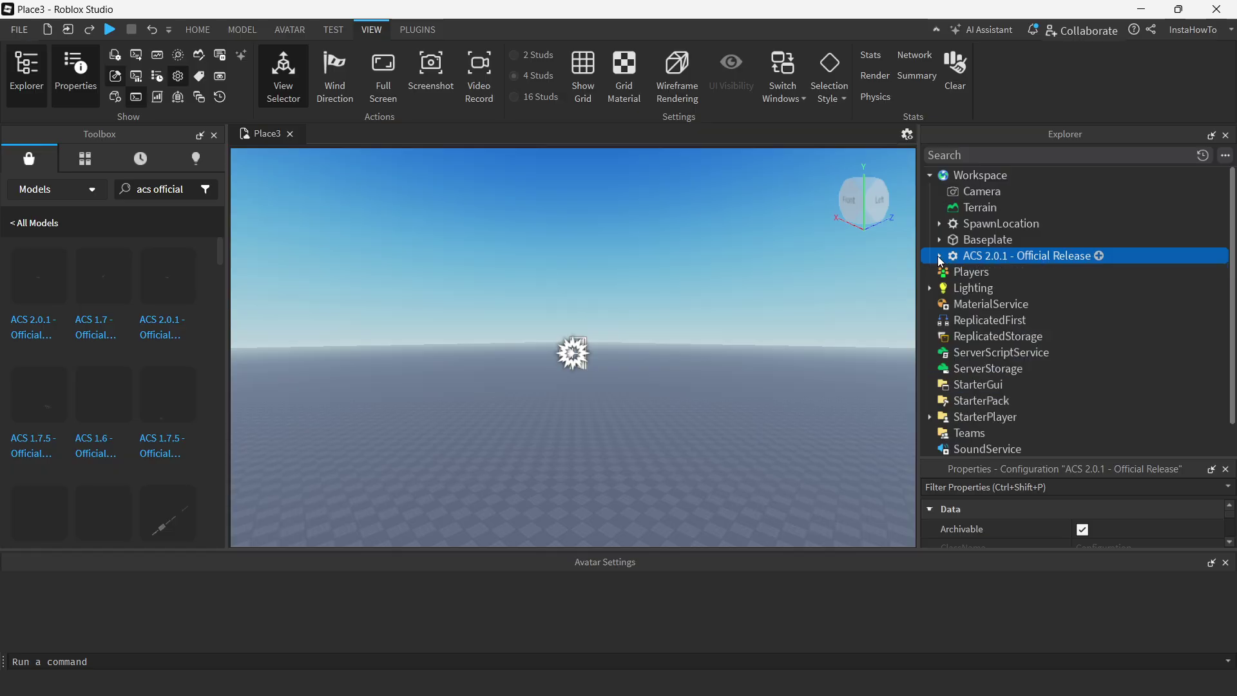
{"action": "left_click", "coordinate": [939, 257]}
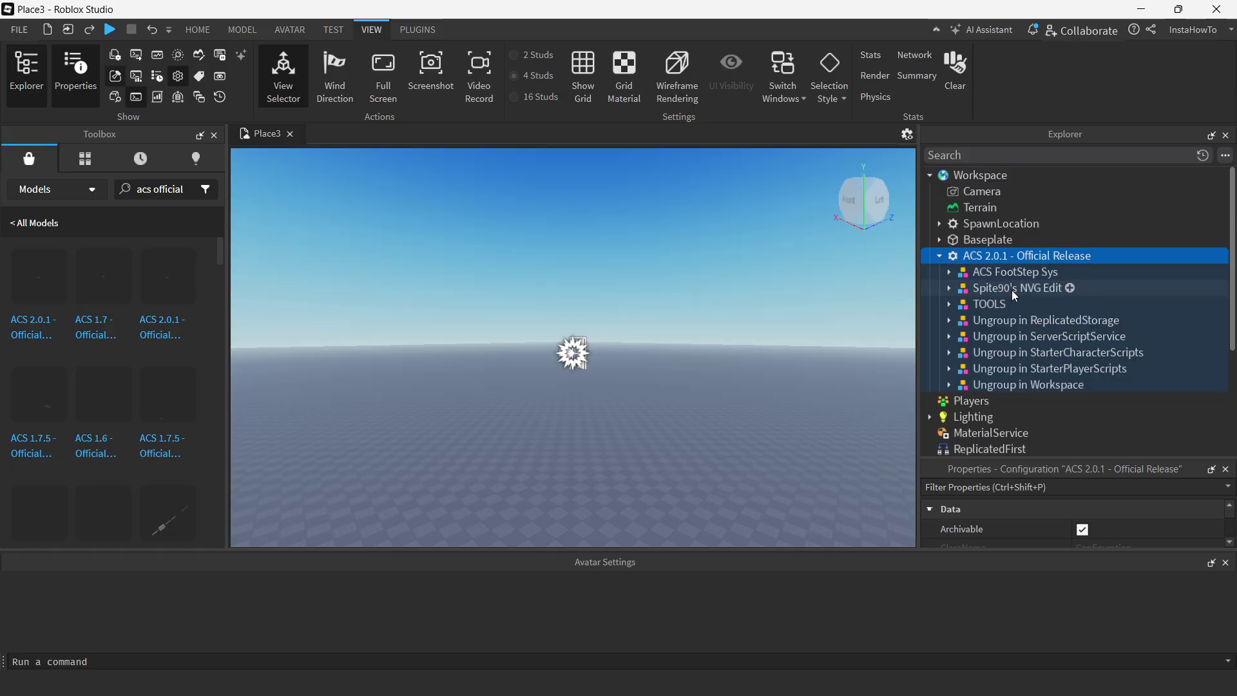
{"action": "left_click", "coordinate": [1011, 273]}
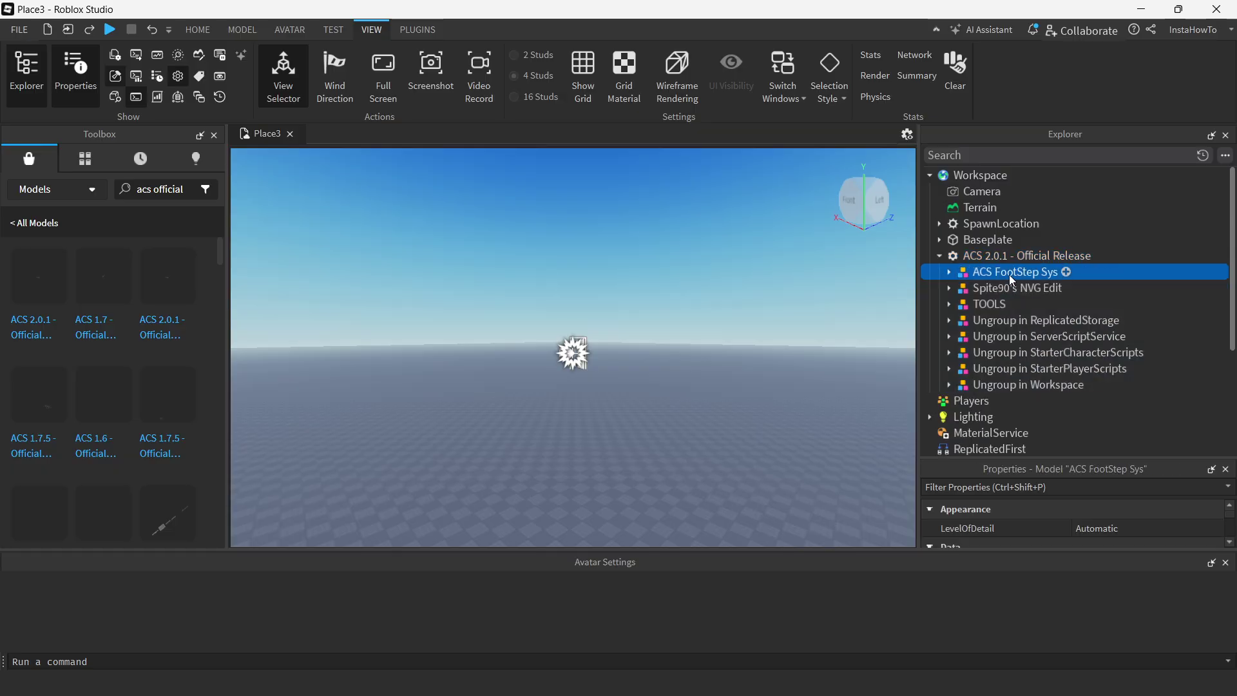
{"action": "left_click", "coordinate": [948, 272]}
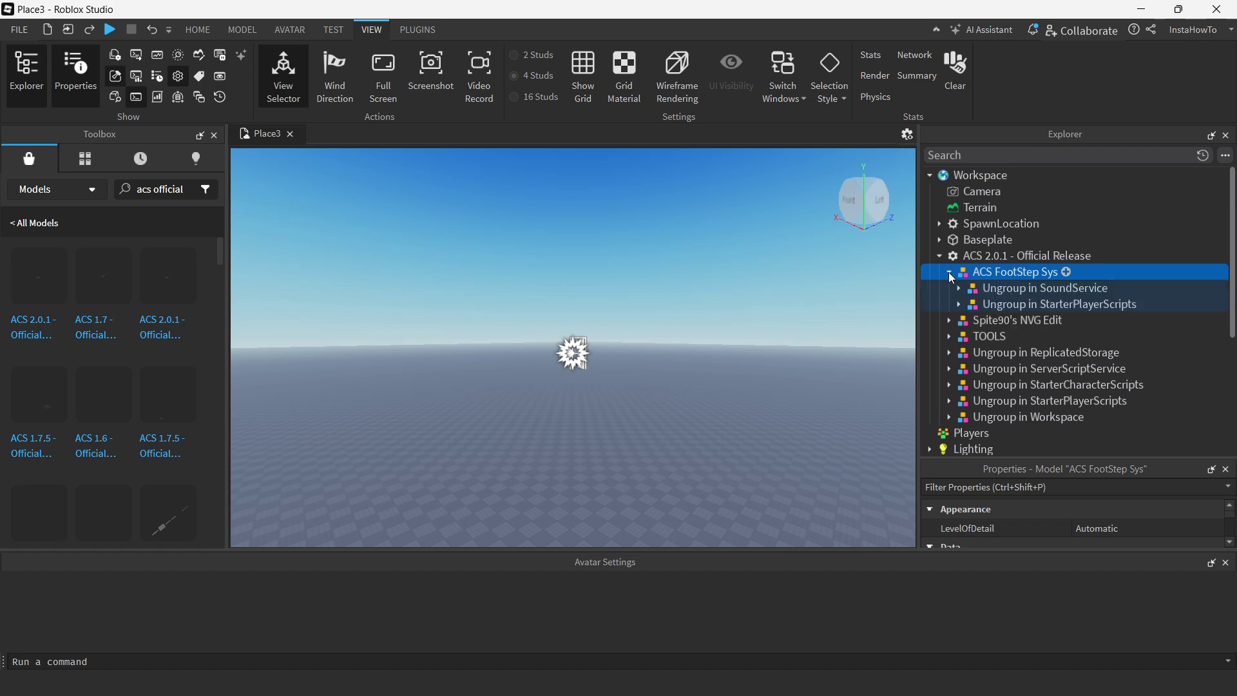
{"action": "left_click", "coordinate": [949, 272]}
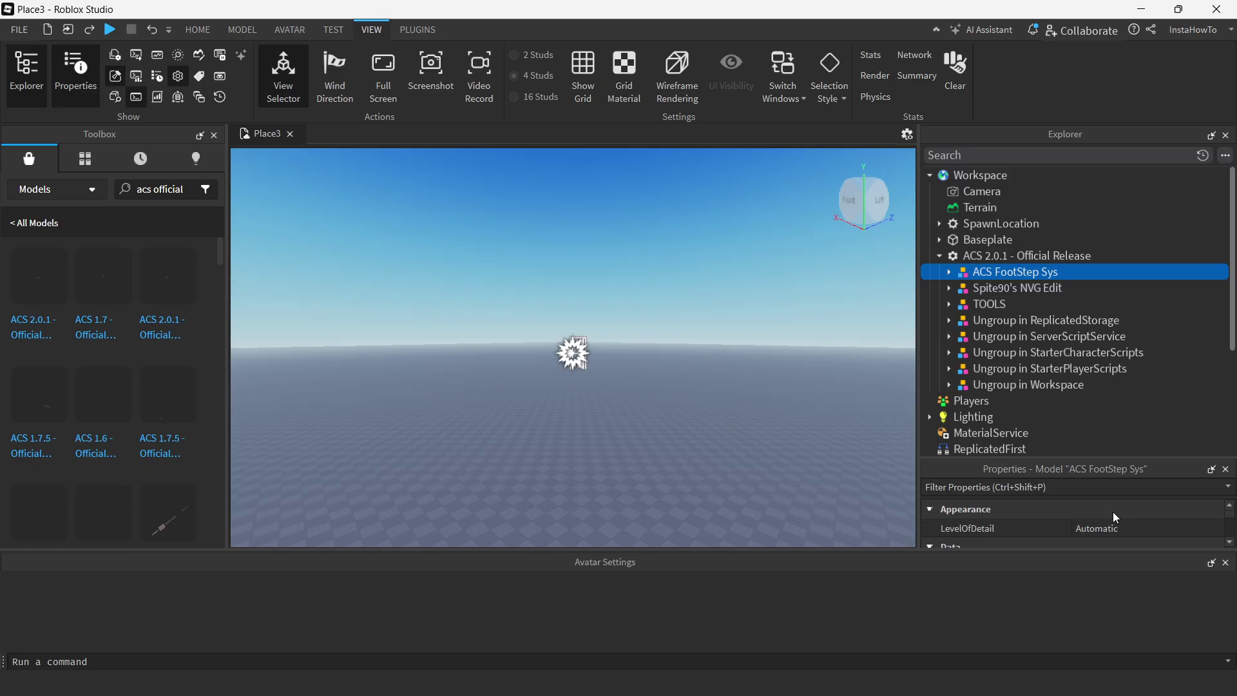
{"action": "left_click", "coordinate": [1225, 471]}
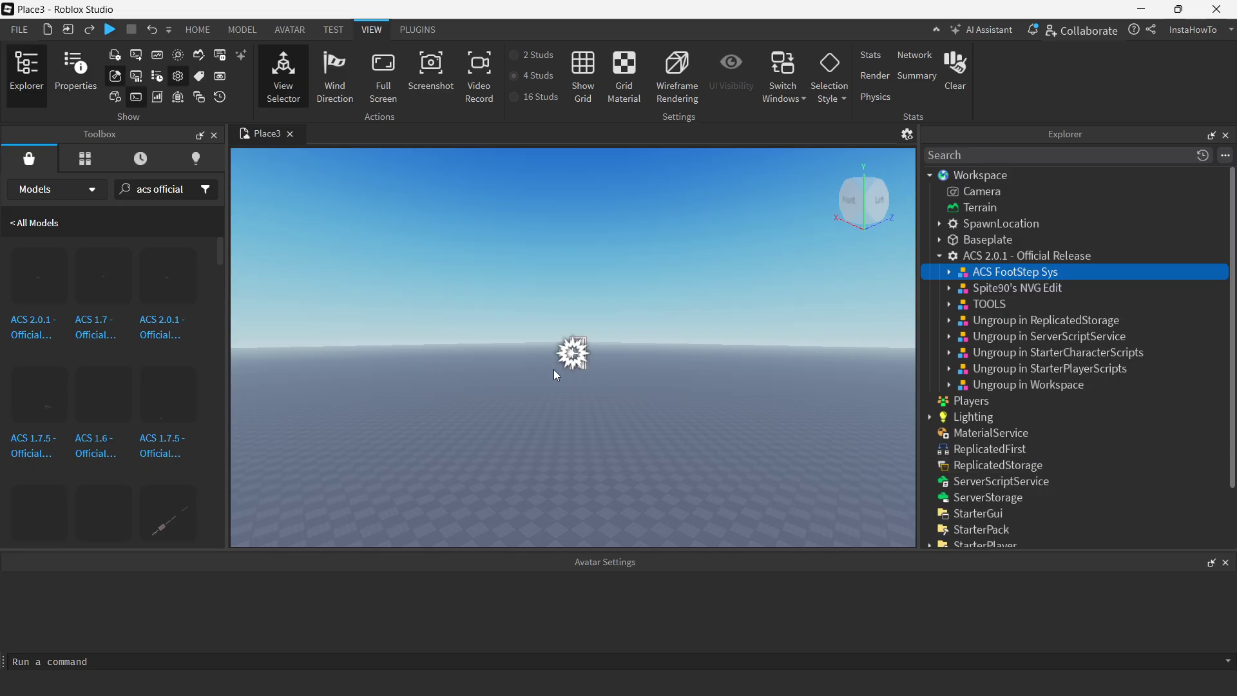
{"action": "scroll", "coordinate": [568, 365], "scroll_direction": "up", "scroll_amount": 2}
{"action": "left_click", "coordinate": [573, 366]}
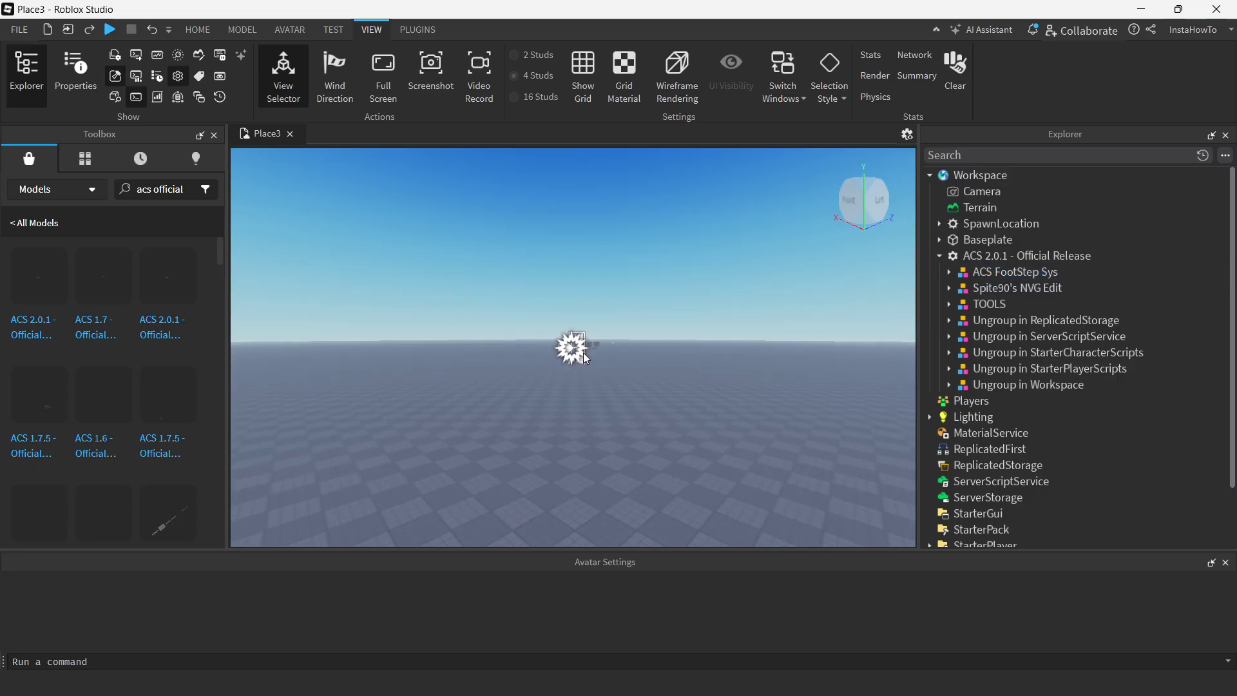
{"action": "scroll", "coordinate": [584, 354], "scroll_direction": "up", "scroll_amount": 5}
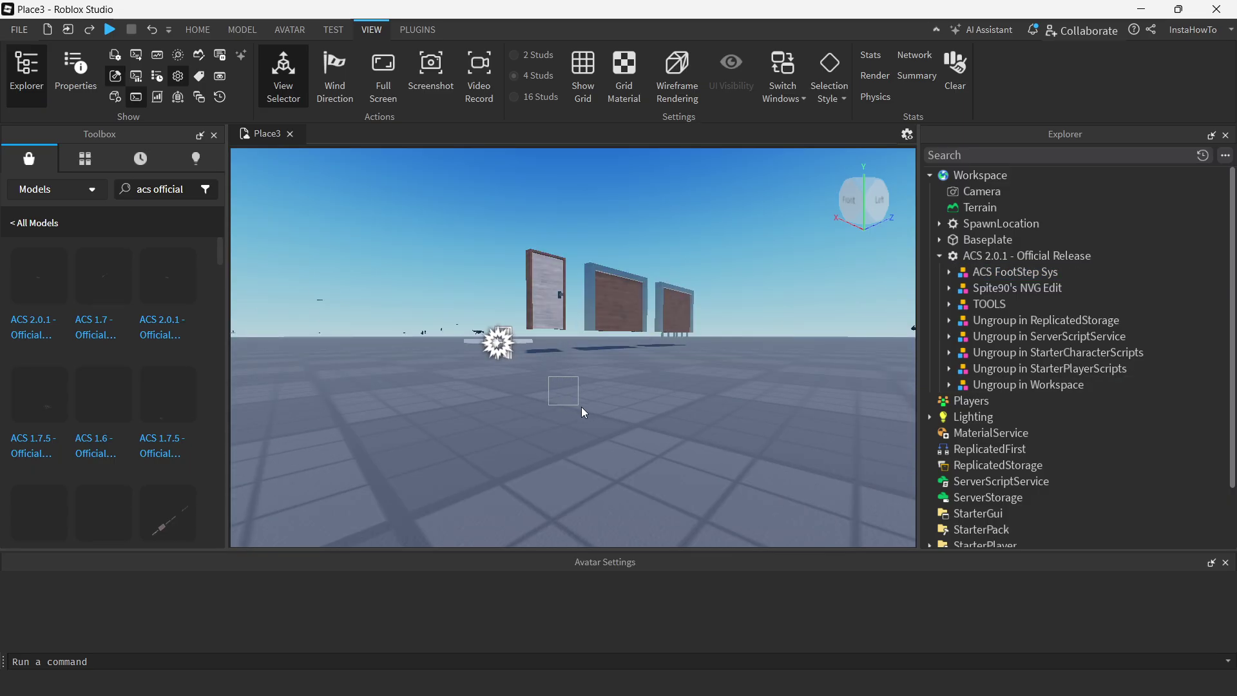
{"action": "scroll", "coordinate": [401, 302], "scroll_direction": "up", "scroll_amount": 5}
{"action": "scroll", "coordinate": [427, 353], "scroll_direction": "down", "scroll_amount": 2}
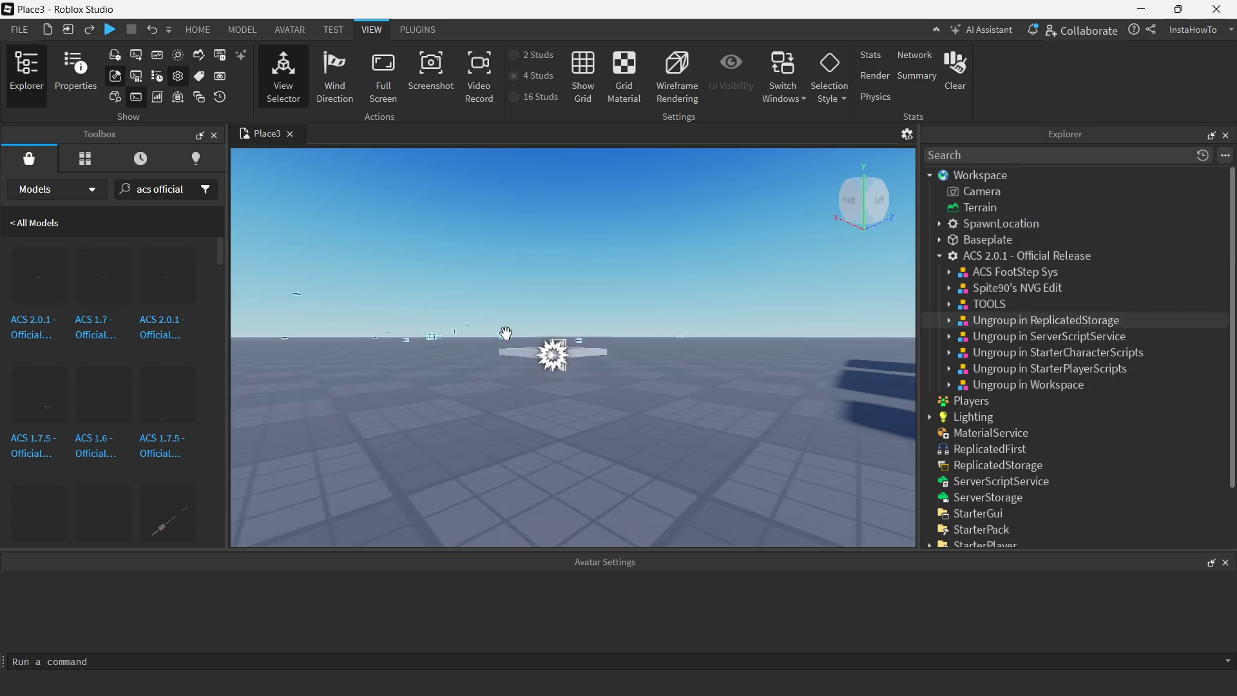
{"action": "right_click_drag", "start_coordinate": [504, 323], "coordinate": [438, 305]}
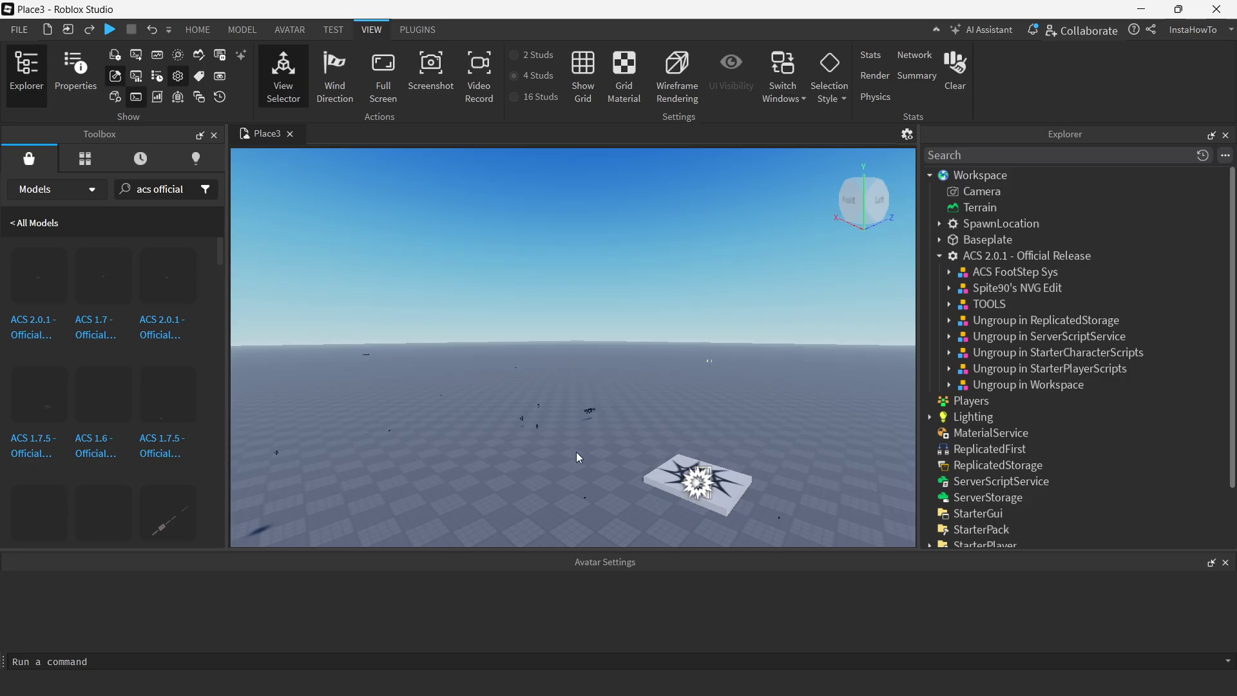
{"action": "right_click_drag", "start_coordinate": [582, 441], "coordinate": [581, 446]}
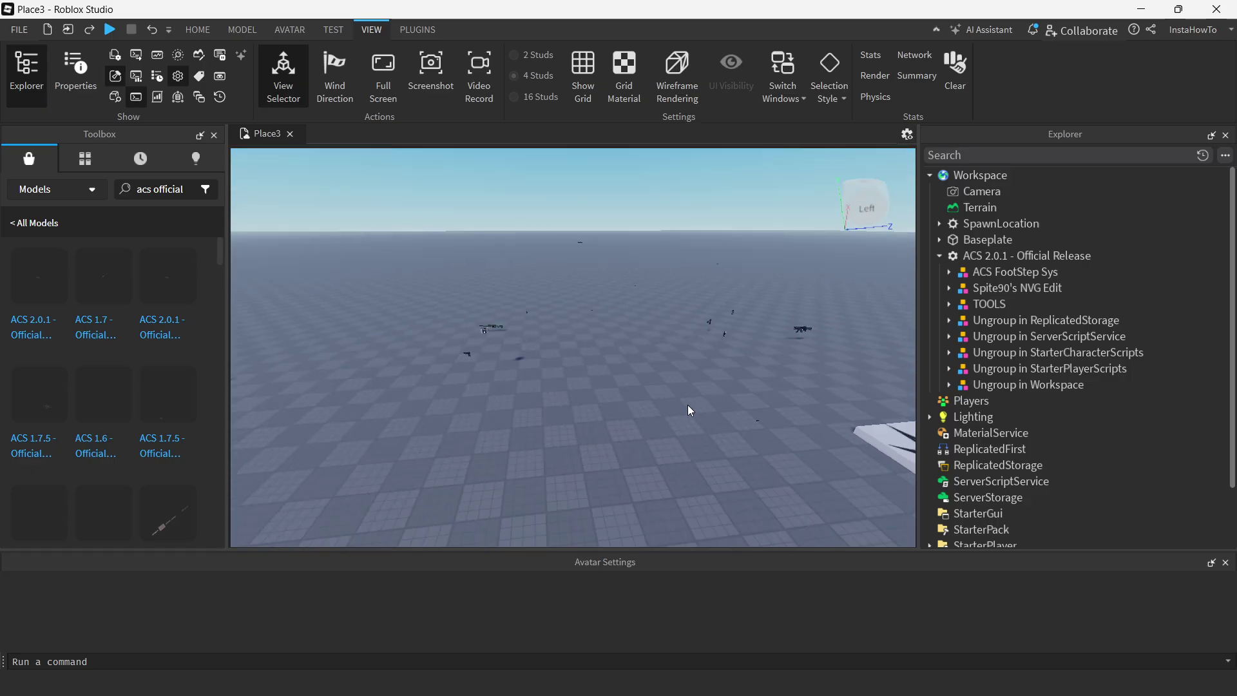
{"action": "right_click_drag", "start_coordinate": [688, 410], "coordinate": [545, 372]}
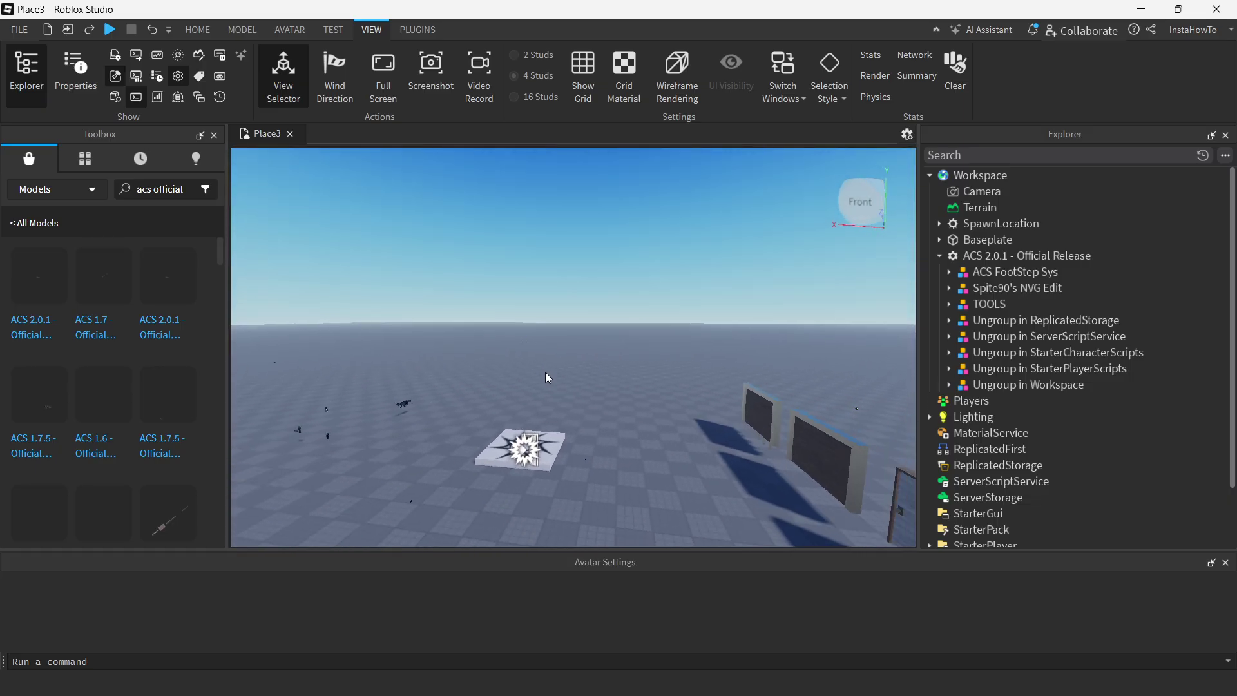
Move Footsteps into SoundService and RbxCharacterSounds into StarterPlayerScripts.
{"action": "left_click", "coordinate": [950, 274]}
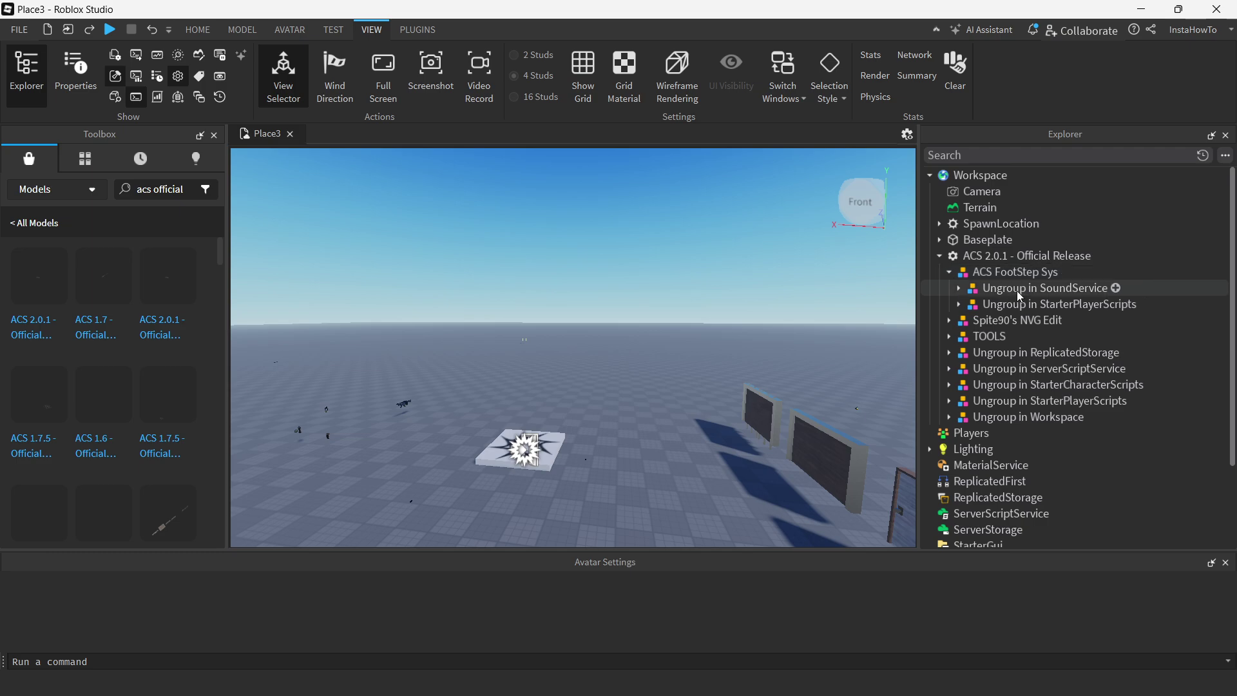
{"action": "left_click", "coordinate": [959, 289]}
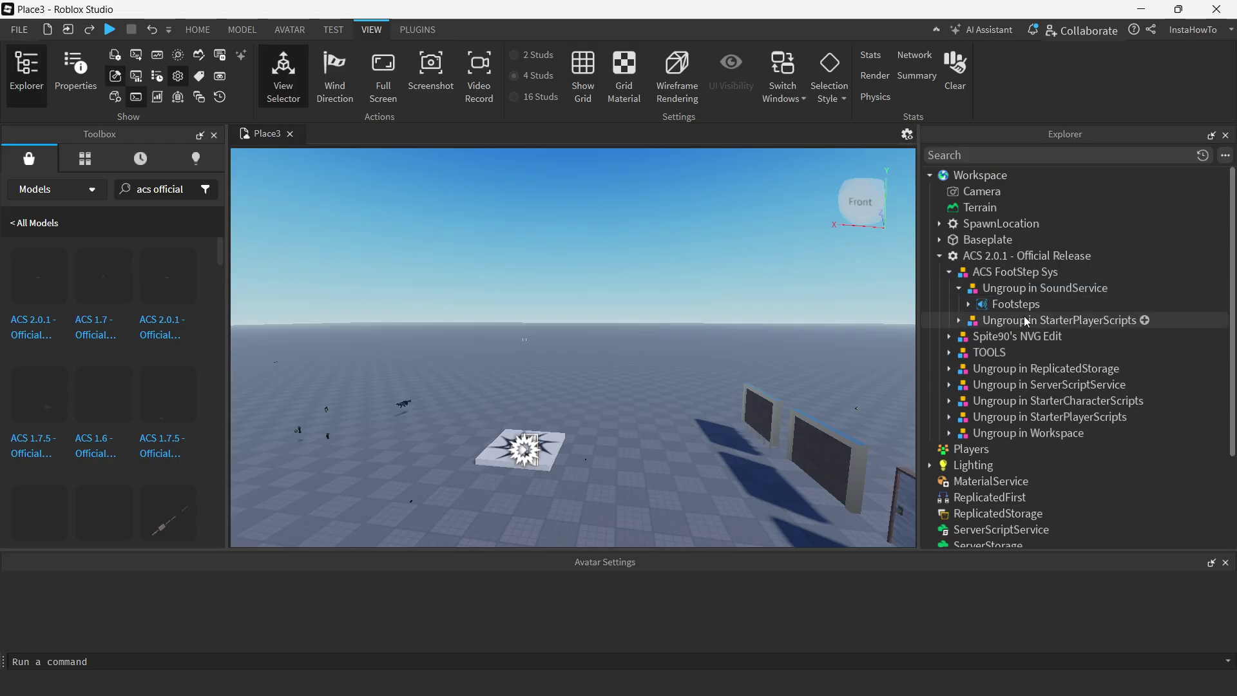
{"action": "left_click_drag", "start_coordinate": [1002, 307], "coordinate": [987, 521]}
{"action": "scroll", "coordinate": [1088, 334], "scroll_direction": "down", "scroll_amount": 3}
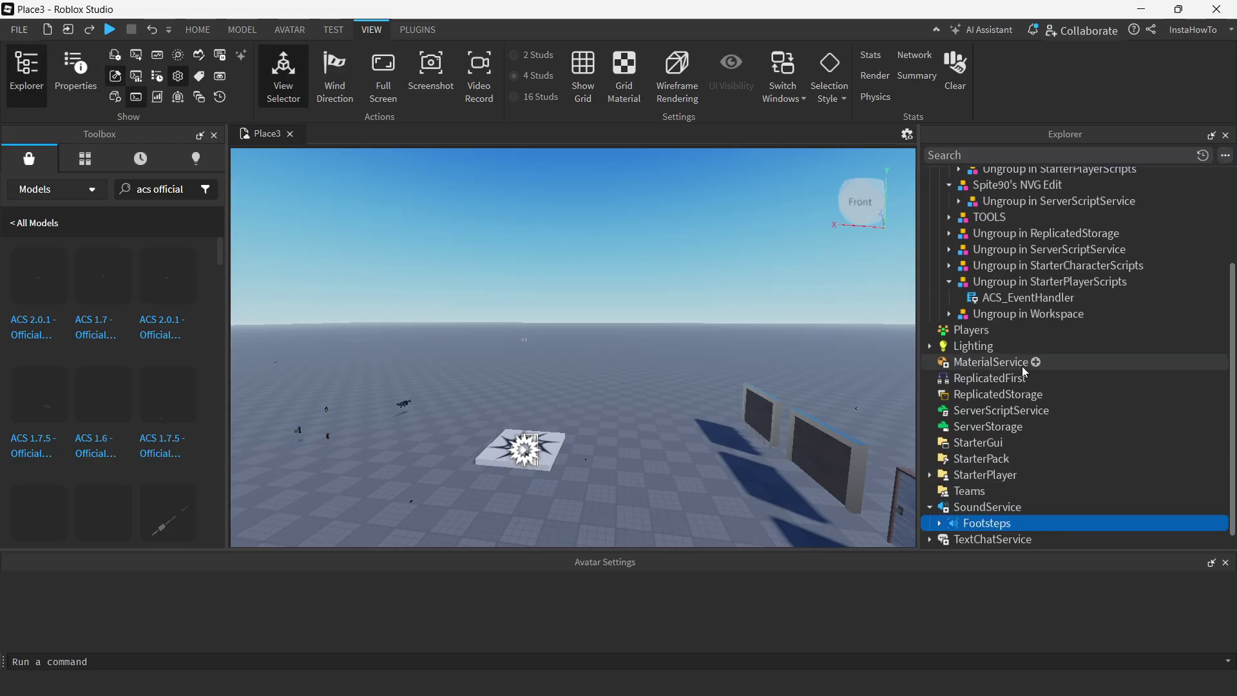
{"action": "scroll", "coordinate": [1015, 408], "scroll_direction": "up", "scroll_amount": 3}
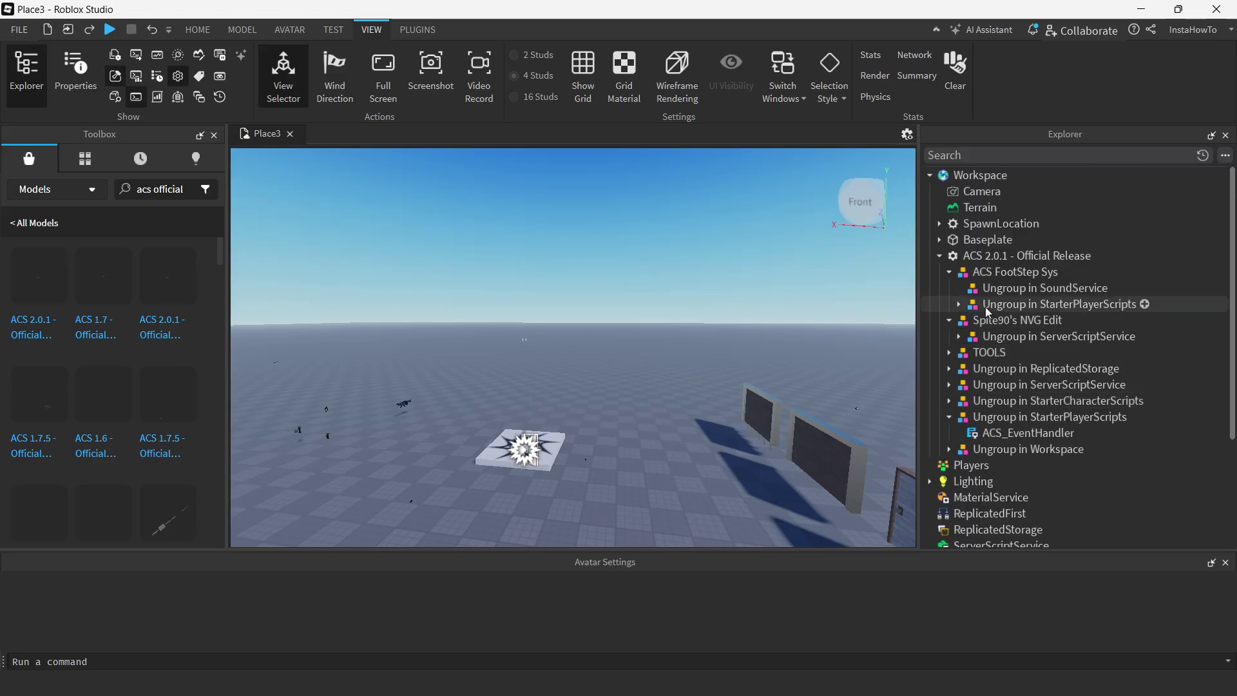
{"action": "left_click", "coordinate": [959, 304]}
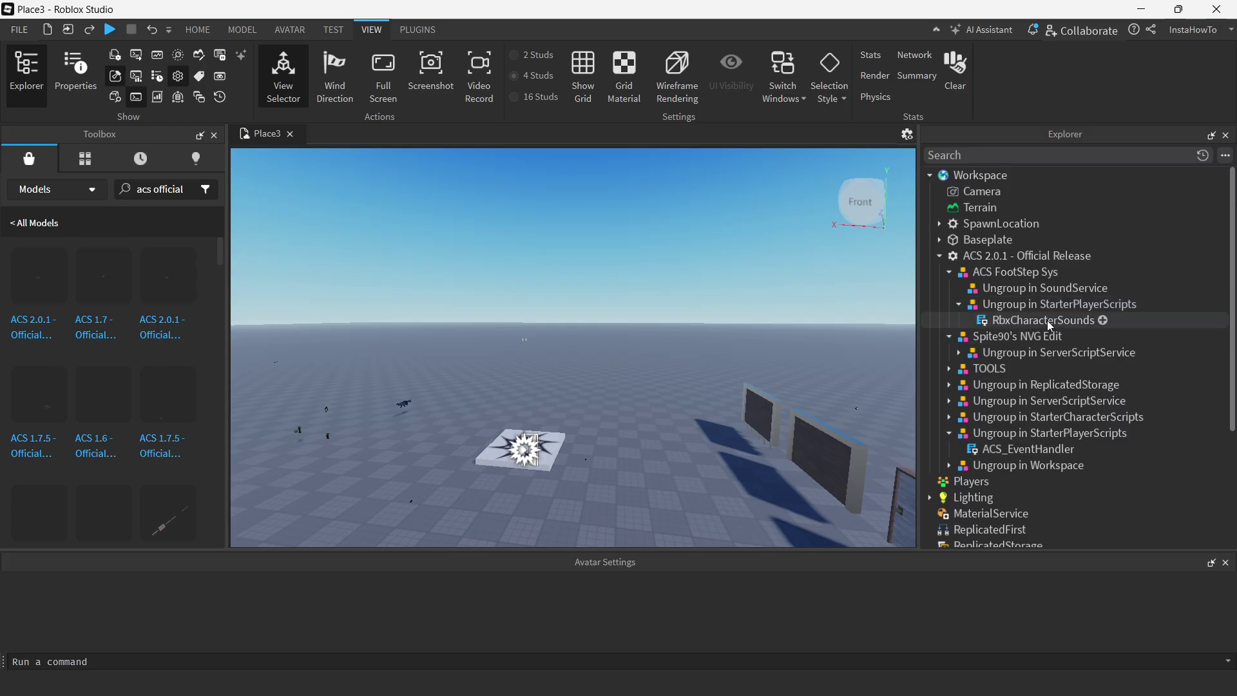
{"action": "left_click_drag", "start_coordinate": [1014, 320], "coordinate": [1034, 496]}
{"action": "scroll", "coordinate": [1043, 321], "scroll_direction": "down", "scroll_amount": 3}
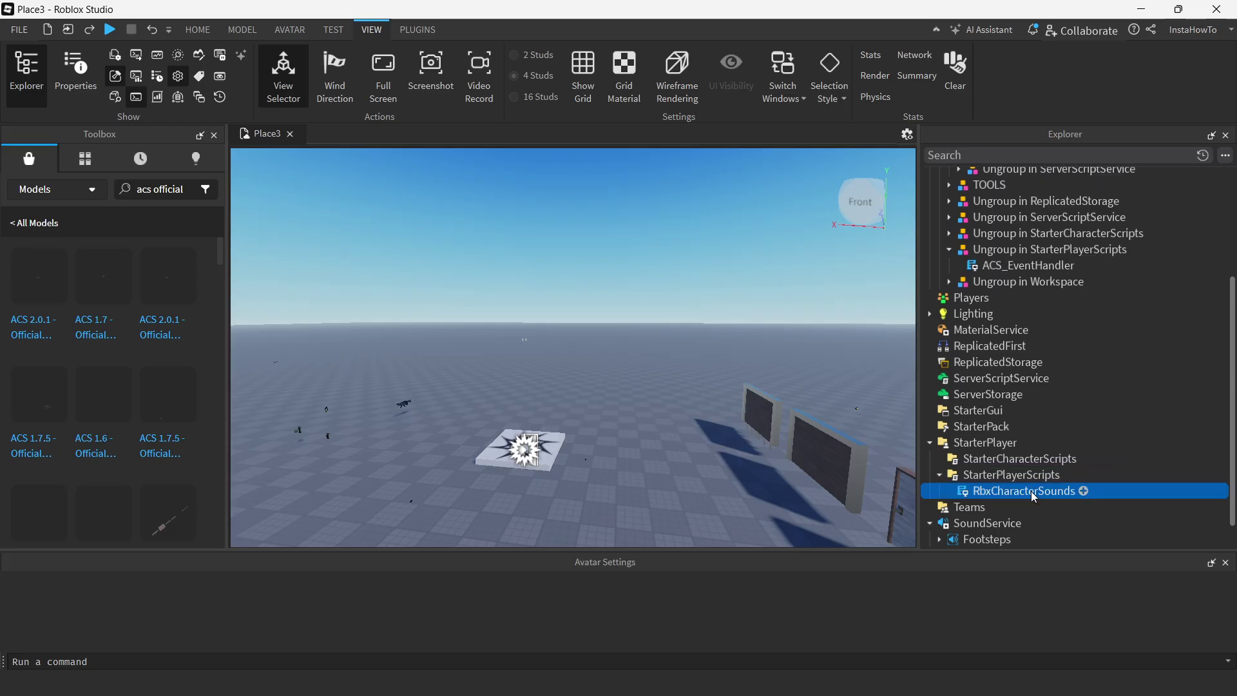
{"action": "scroll", "coordinate": [992, 386], "scroll_direction": "up", "scroll_amount": 5}
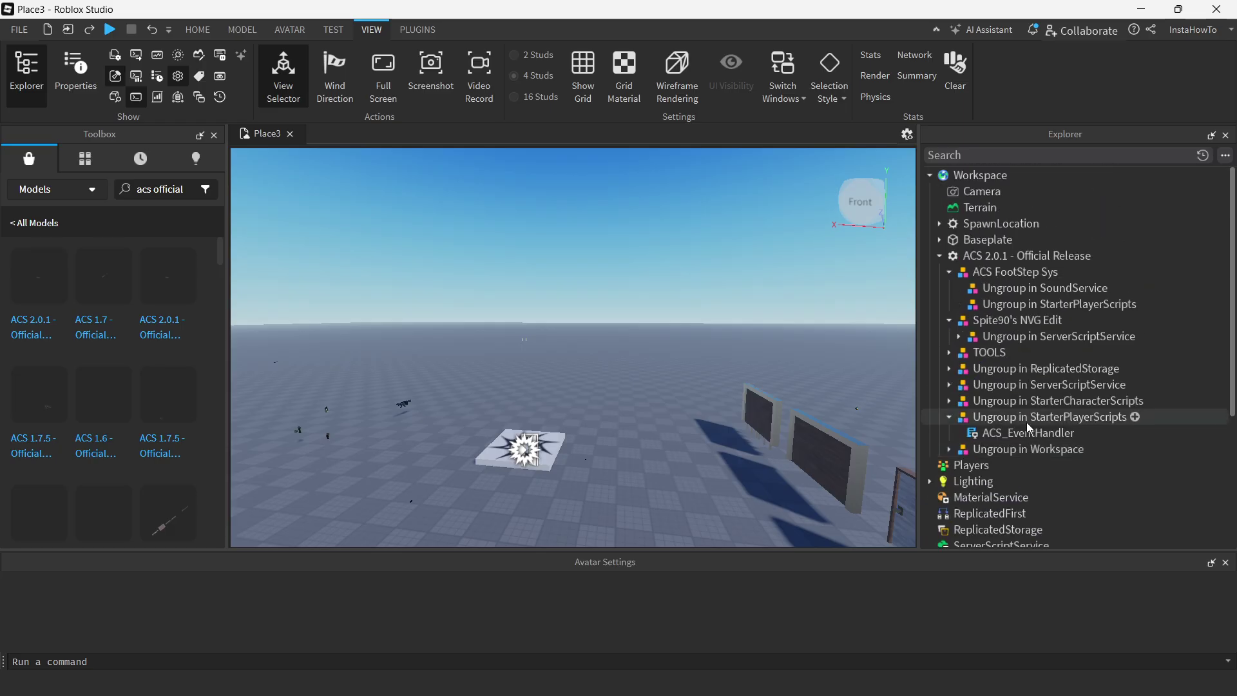
Move MainServerNVG from Spite90's NVG Edit into ServerScriptService.
{"action": "left_click", "coordinate": [949, 321]}
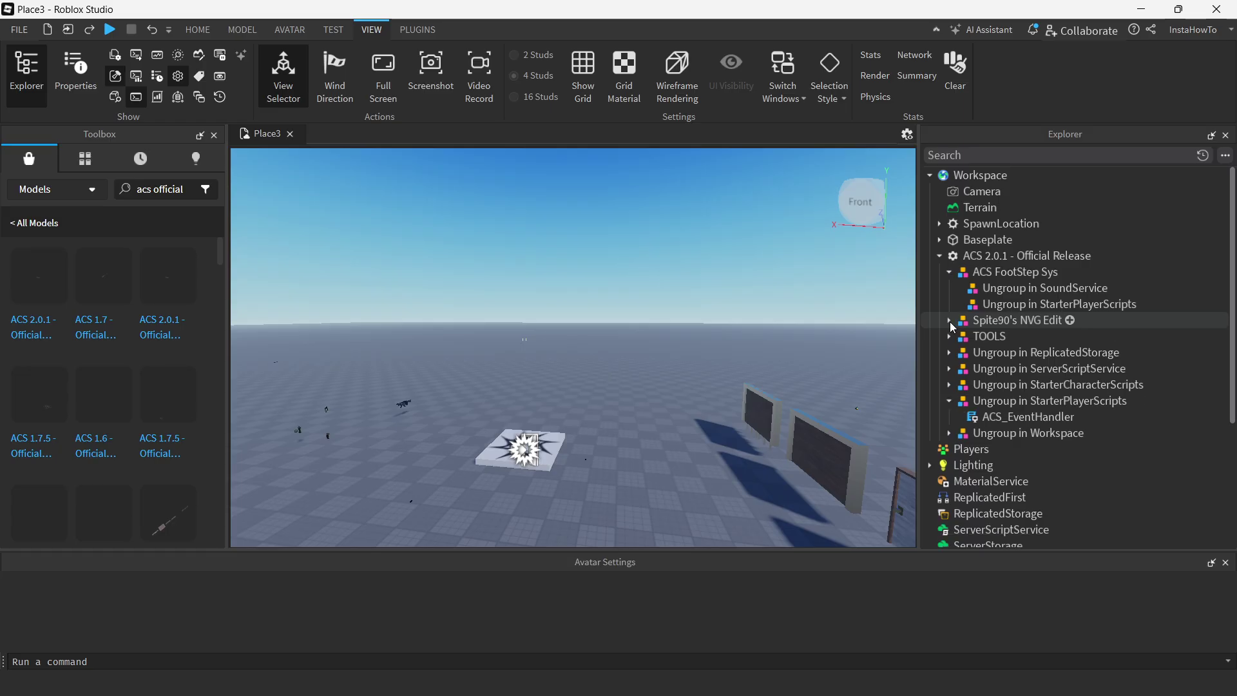
{"action": "left_click", "coordinate": [949, 272]}
{"action": "left_click", "coordinate": [949, 289]}
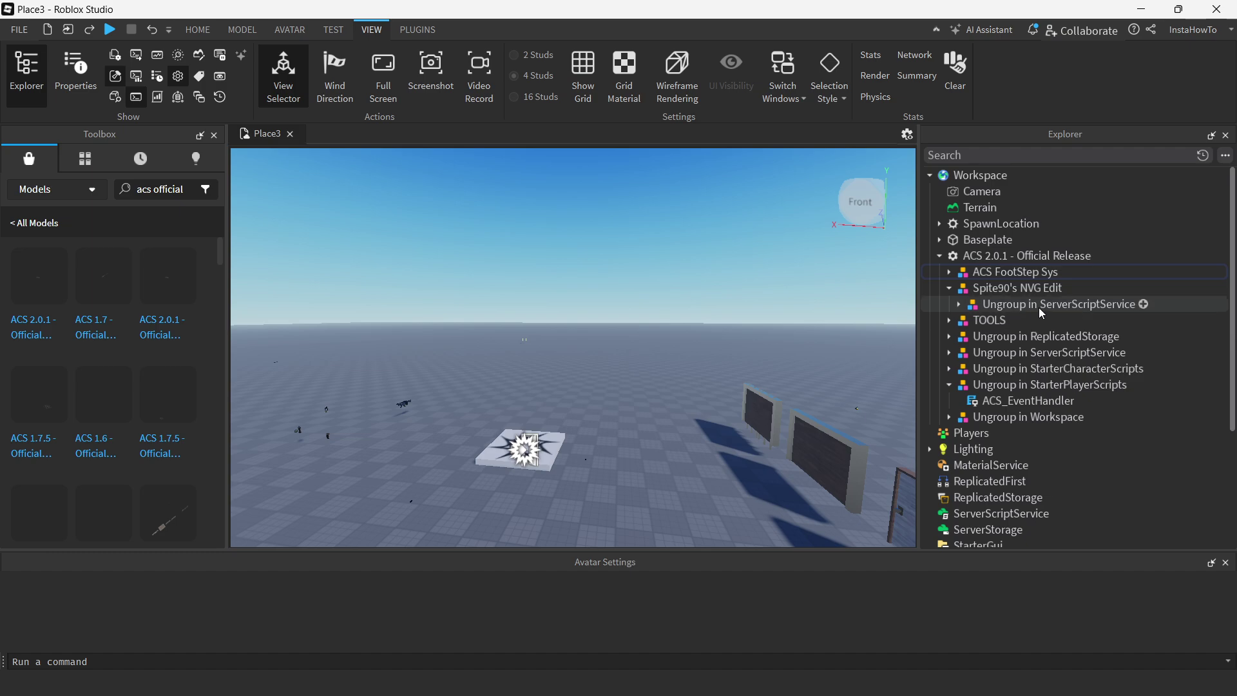
{"action": "left_click", "coordinate": [959, 304]}
{"action": "left_click_drag", "start_coordinate": [1003, 322], "coordinate": [1055, 329]}
{"action": "scroll", "coordinate": [1079, 366], "scroll_direction": "down", "scroll_amount": 4}
{"action": "scroll", "coordinate": [1050, 340], "scroll_direction": "up", "scroll_amount": 4}
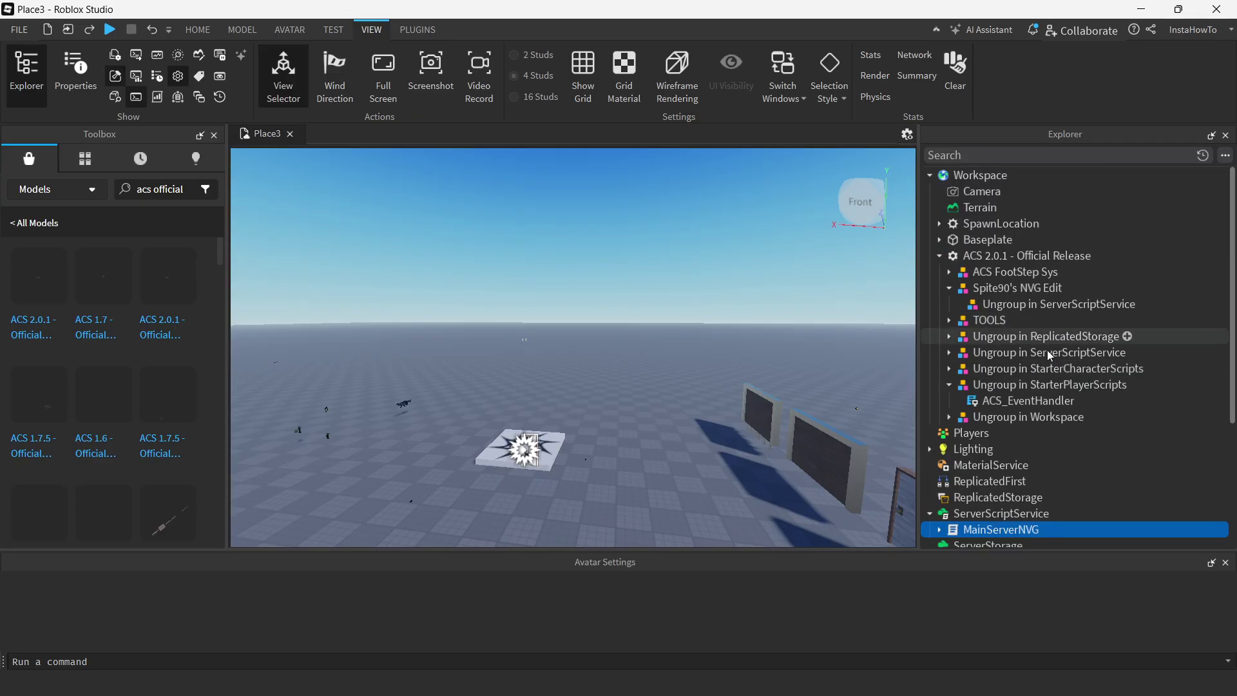
Move ACS_Engine into ReplicatedStorage.
{"action": "left_click", "coordinate": [949, 321]}
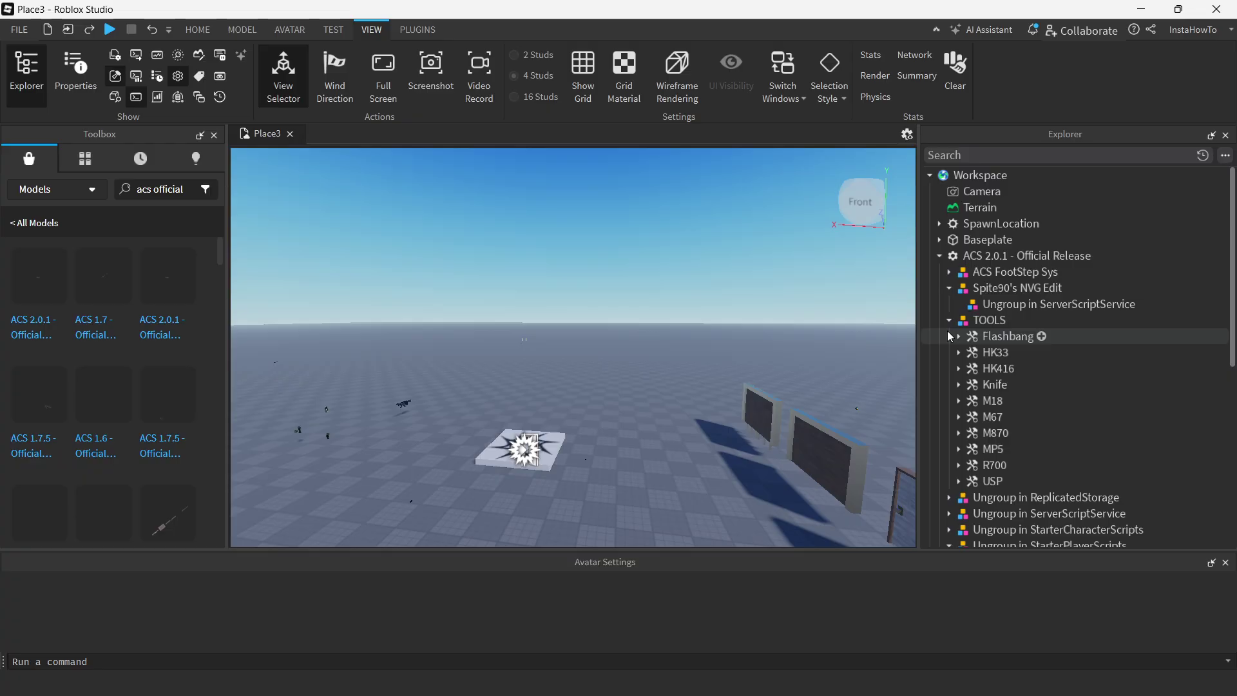
{"action": "scroll", "coordinate": [945, 323], "scroll_direction": "down", "scroll_amount": 1}
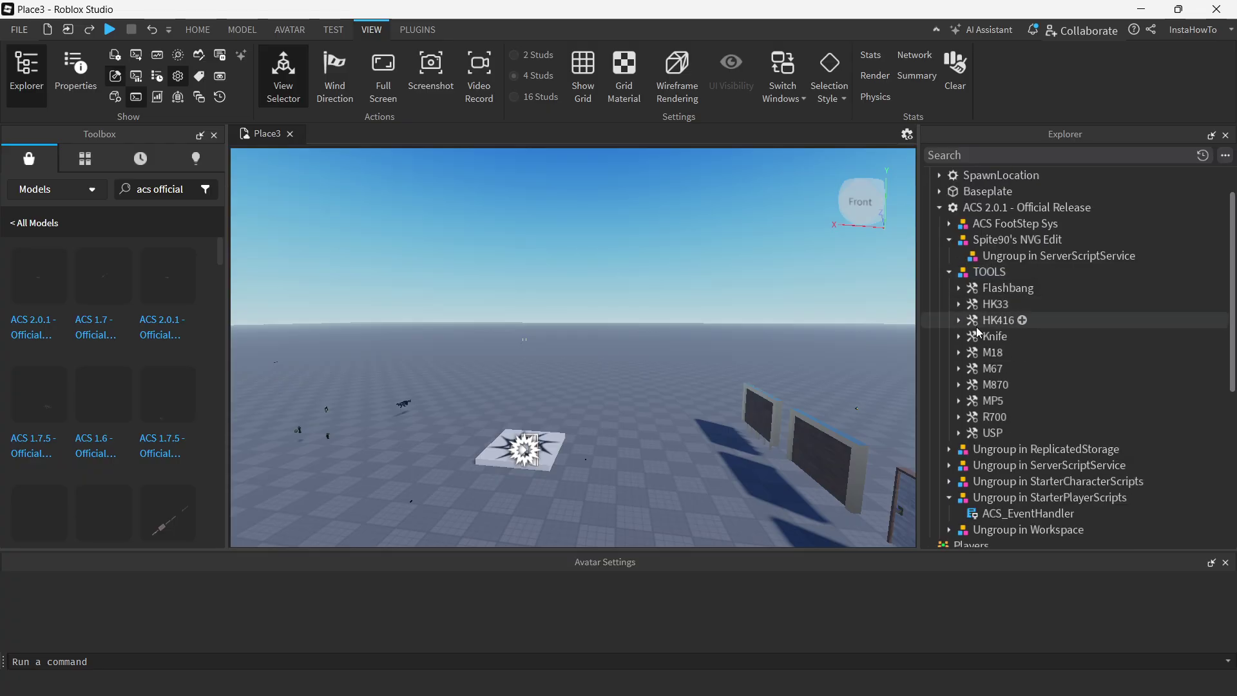
{"action": "left_click", "coordinate": [949, 271]}
{"action": "left_click", "coordinate": [948, 287]}
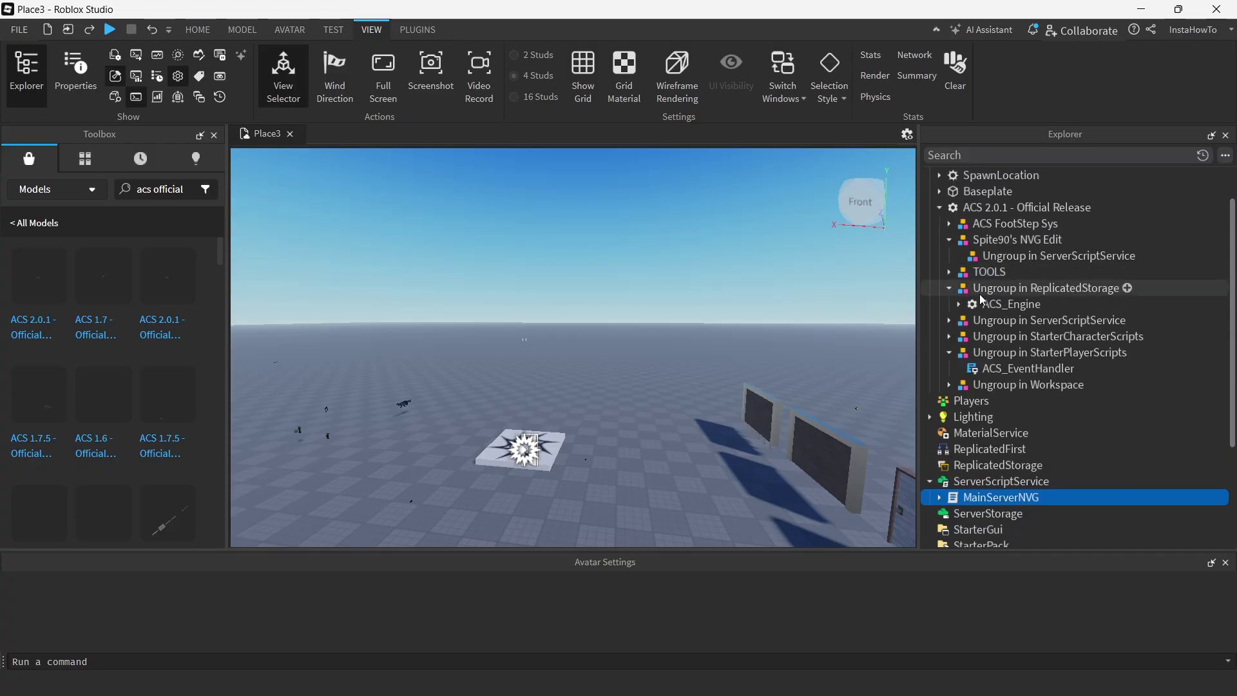
{"action": "left_click", "coordinate": [1022, 304]}
{"action": "scroll", "coordinate": [1082, 344], "scroll_direction": "down", "scroll_amount": 3}
{"action": "left_click_drag", "start_coordinate": [1023, 310], "coordinate": [992, 313]}
{"action": "scroll", "coordinate": [1032, 343], "scroll_direction": "up", "scroll_amount": 3}
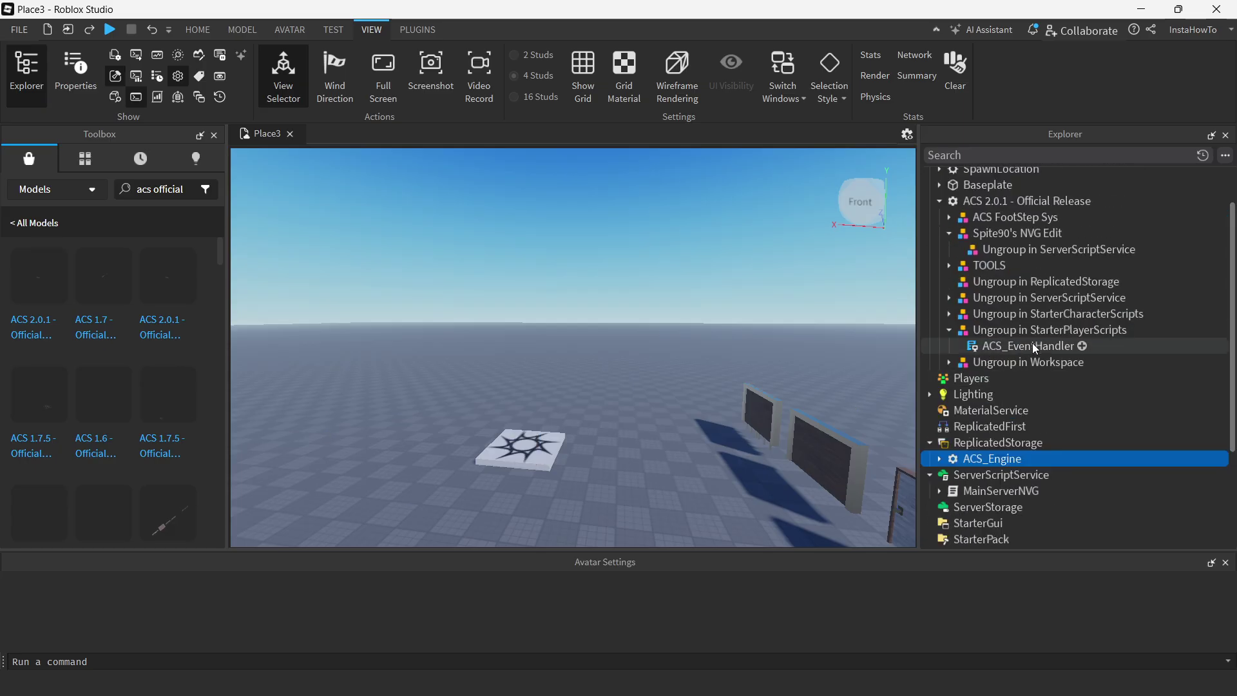
Move ACS_Server into ServerScriptService and ACS_Client into StarterCharacterScripts.
{"action": "left_click", "coordinate": [950, 298]}
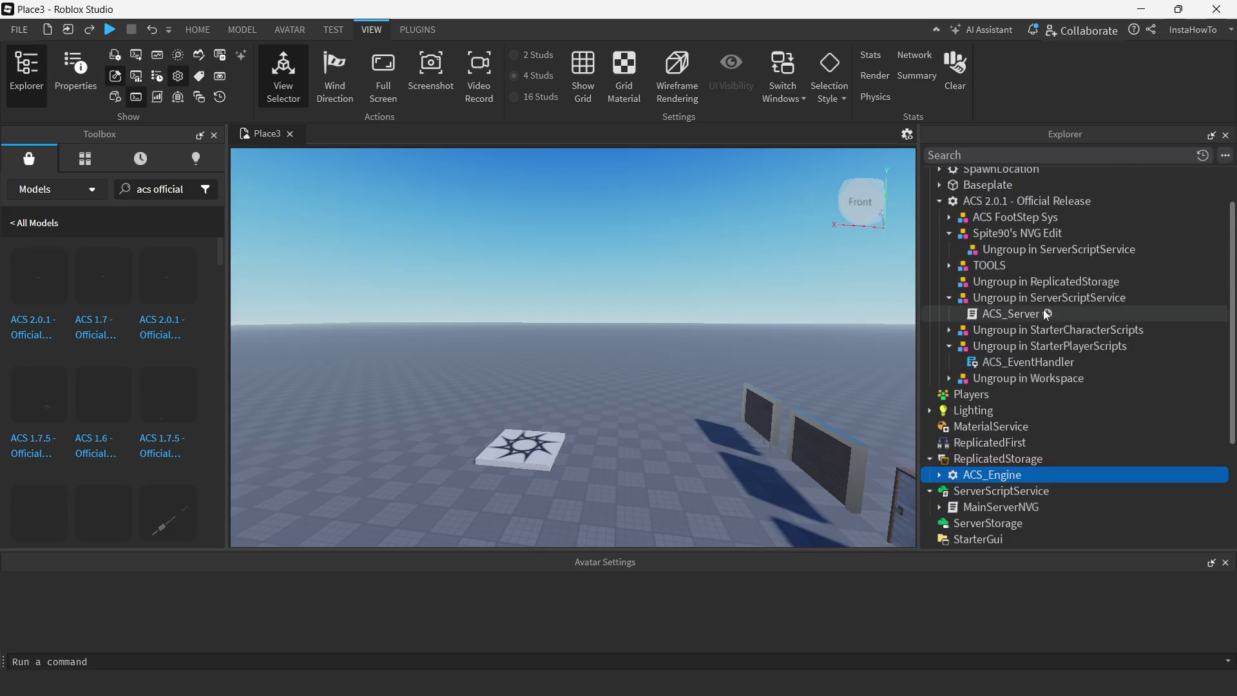
{"action": "left_click_drag", "start_coordinate": [999, 318], "coordinate": [976, 327]}
{"action": "scroll", "coordinate": [1115, 357], "scroll_direction": "up", "scroll_amount": 1}
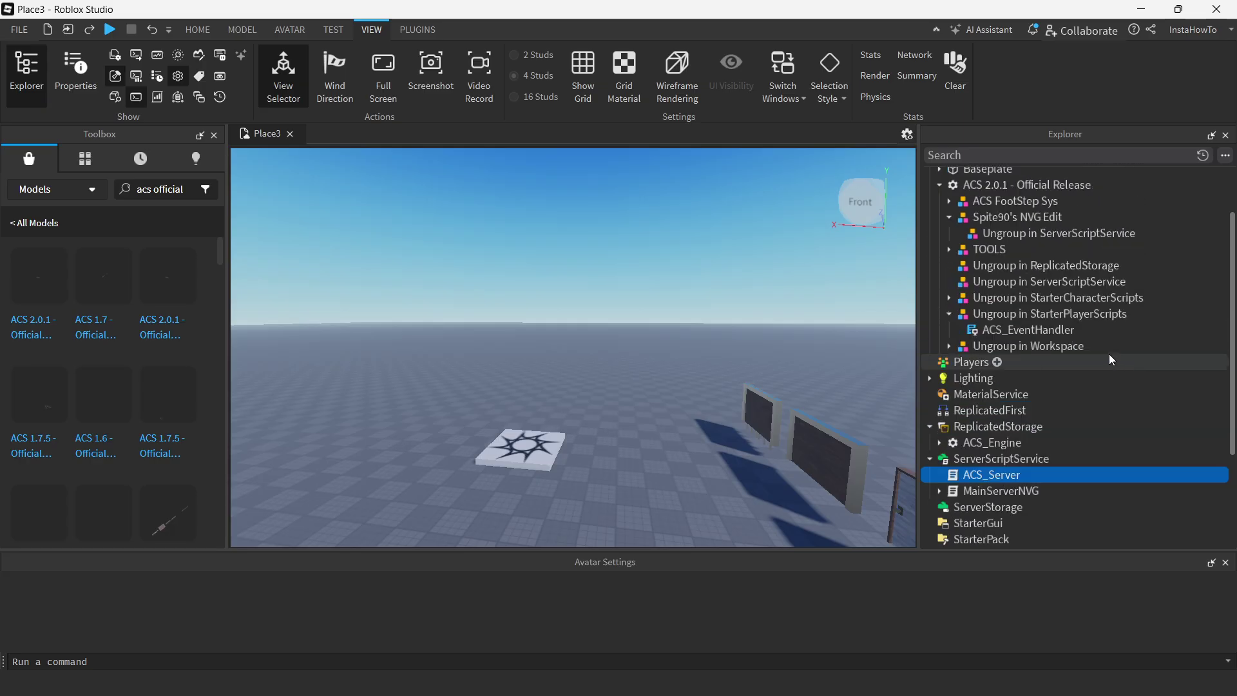
{"action": "left_click", "coordinate": [949, 297]}
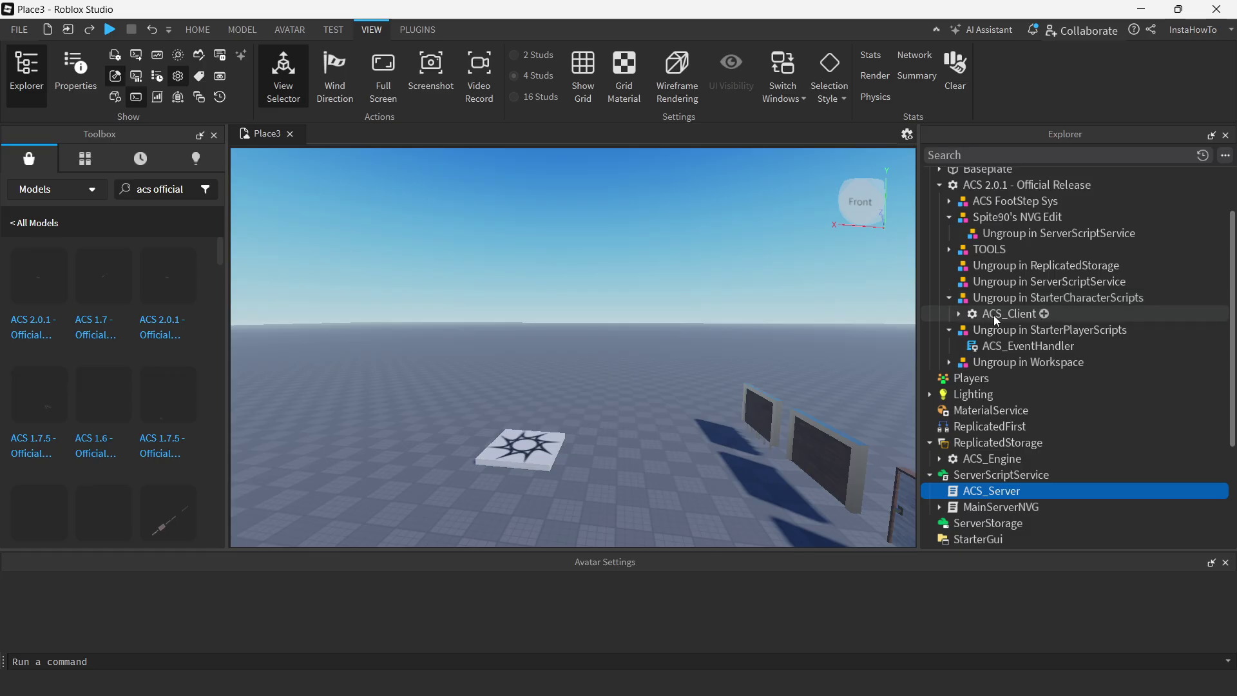
{"action": "left_click_drag", "start_coordinate": [996, 319], "coordinate": [1019, 426]}
{"action": "scroll", "coordinate": [1086, 326], "scroll_direction": "down", "scroll_amount": 3}
{"action": "scroll", "coordinate": [1038, 377], "scroll_direction": "up", "scroll_amount": 2}
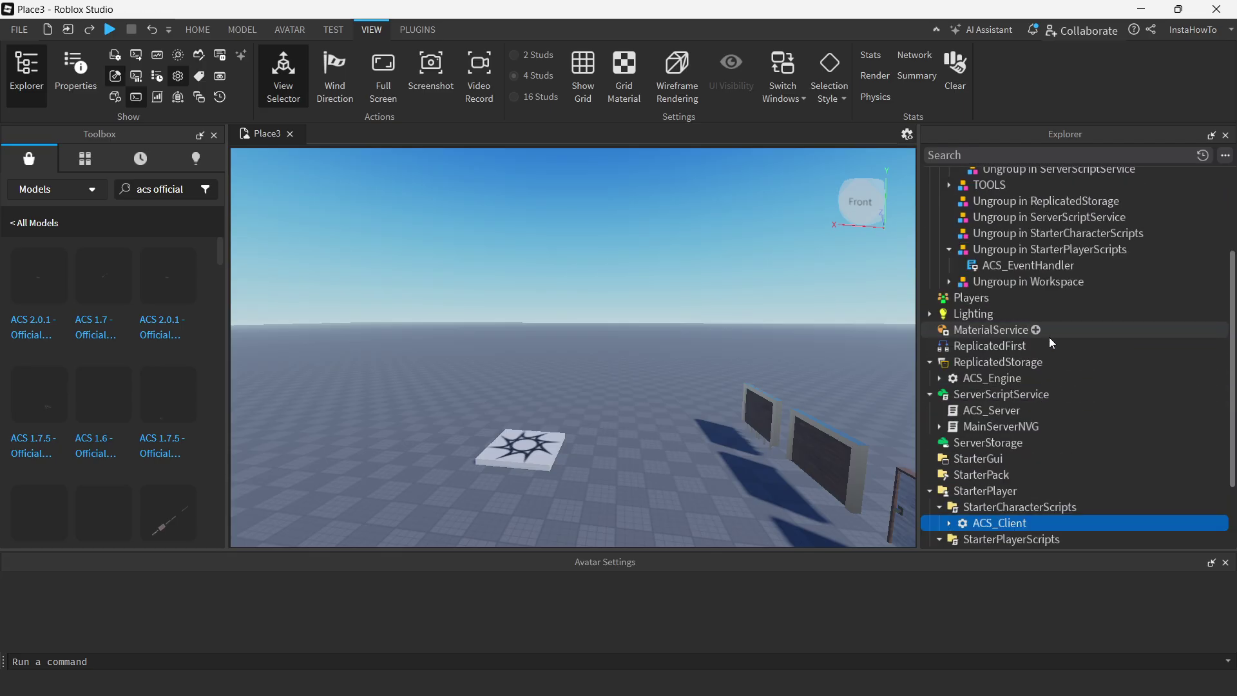
{"action": "scroll", "coordinate": [1046, 342], "scroll_direction": "up", "scroll_amount": 1}
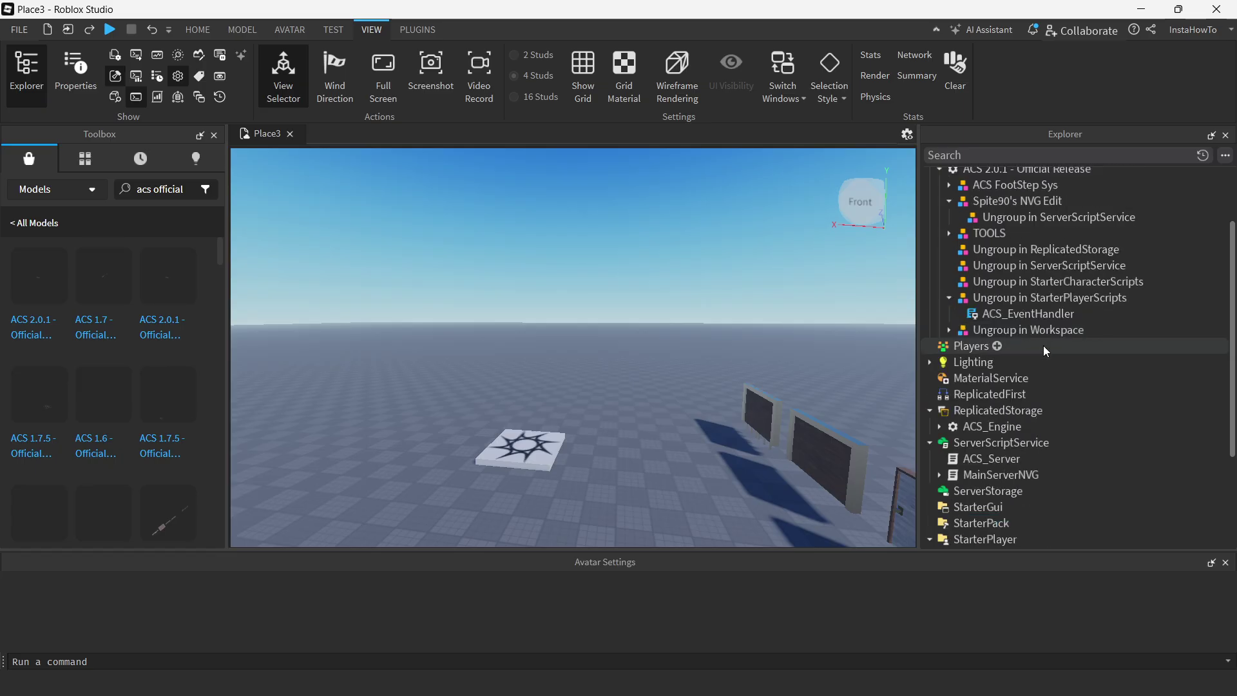
Move ACS_EventHandler into StarterPlayerScripts and ACS_WorkSpace directly under Workspace.
{"action": "left_click", "coordinate": [947, 299]}
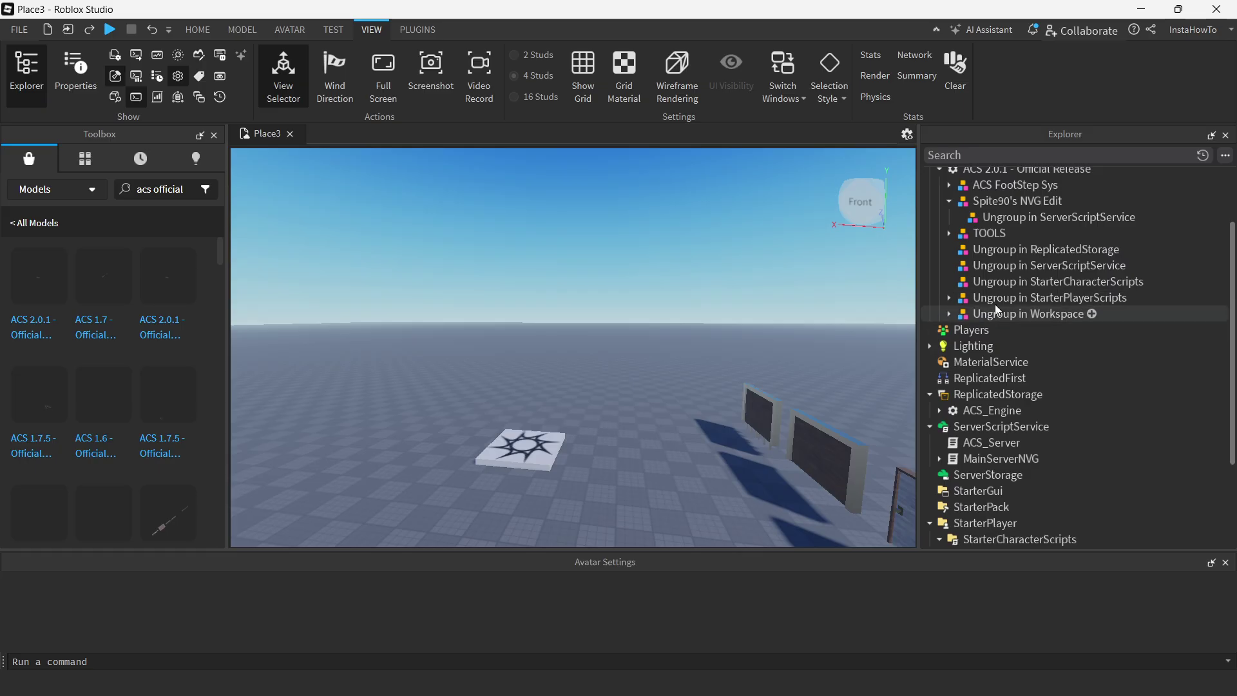
{"action": "left_click", "coordinate": [949, 299]}
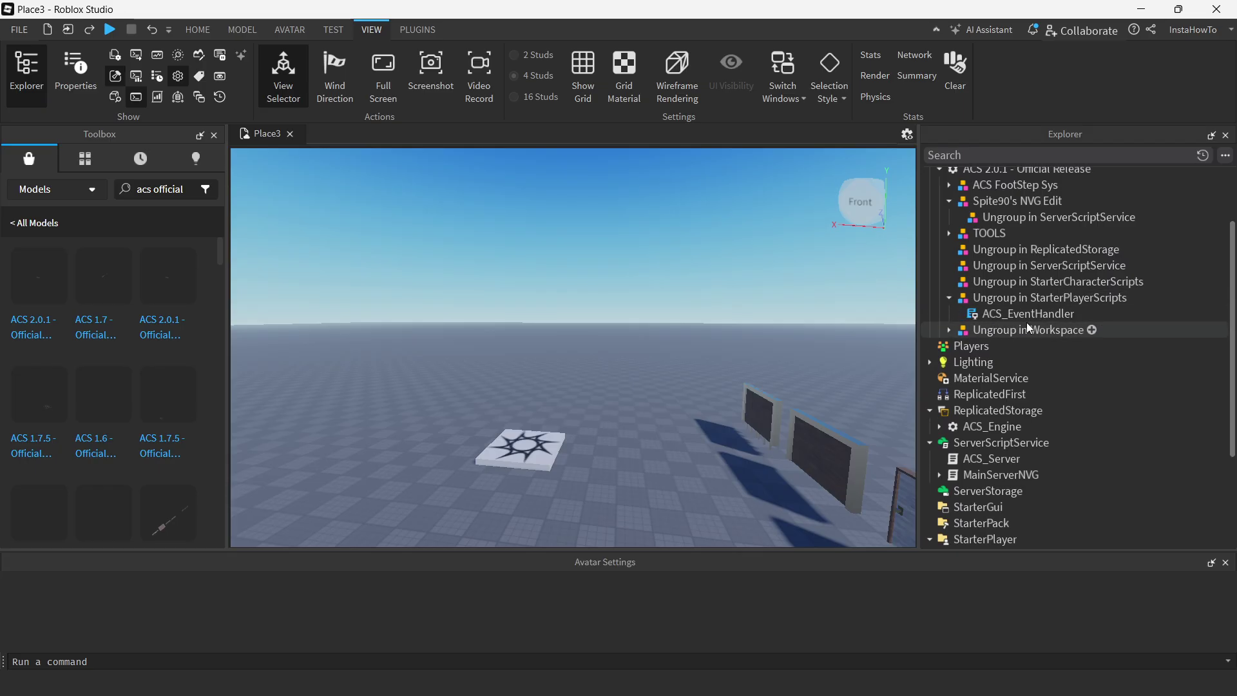
{"action": "left_click_drag", "start_coordinate": [1003, 314], "coordinate": [1019, 439]}
{"action": "scroll", "coordinate": [1034, 320], "scroll_direction": "down", "scroll_amount": 3}
{"action": "scroll", "coordinate": [970, 375], "scroll_direction": "up", "scroll_amount": 3}
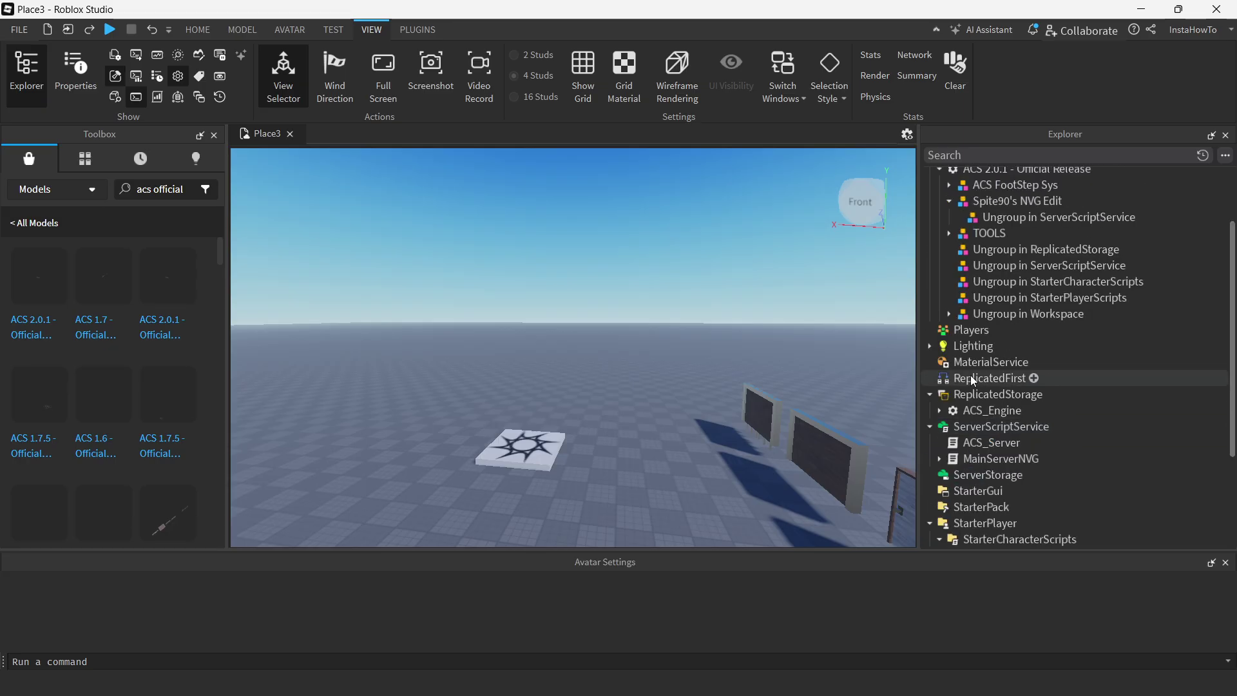
{"action": "left_click", "coordinate": [949, 314]}
{"action": "scroll", "coordinate": [1014, 348], "scroll_direction": "up", "scroll_amount": 1}
{"action": "scroll", "coordinate": [1014, 396], "scroll_direction": "up", "scroll_amount": 1}
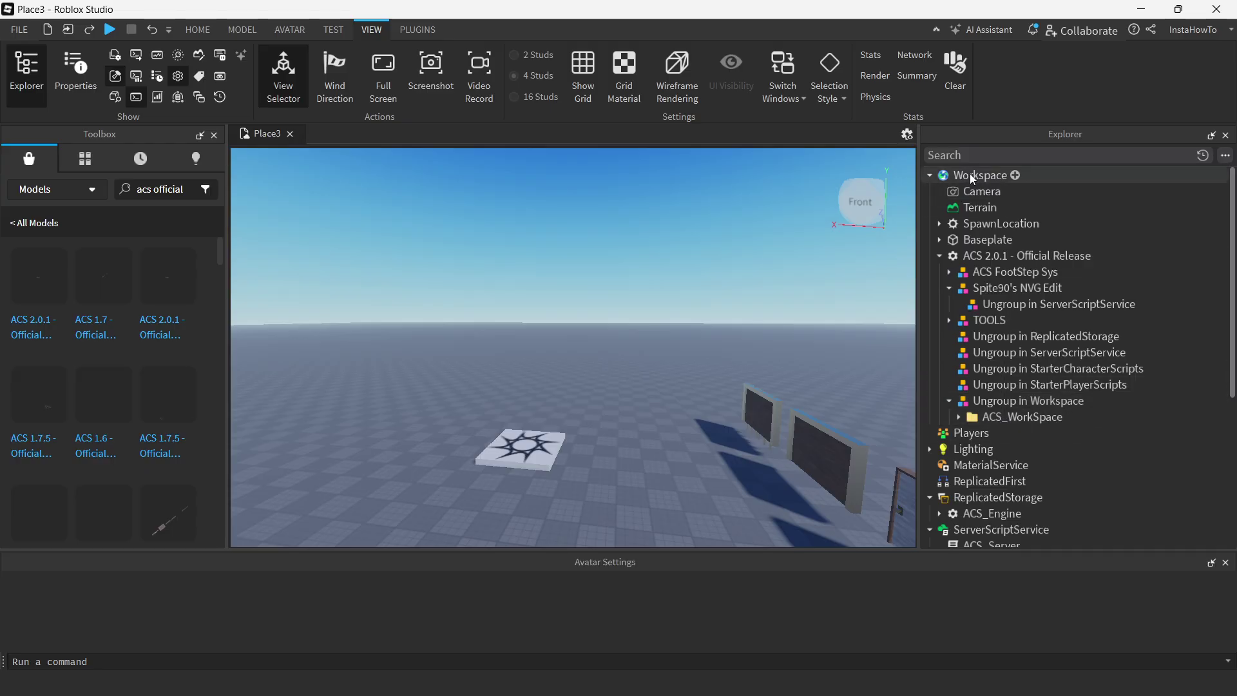
{"action": "left_click_drag", "start_coordinate": [1007, 418], "coordinate": [978, 172]}
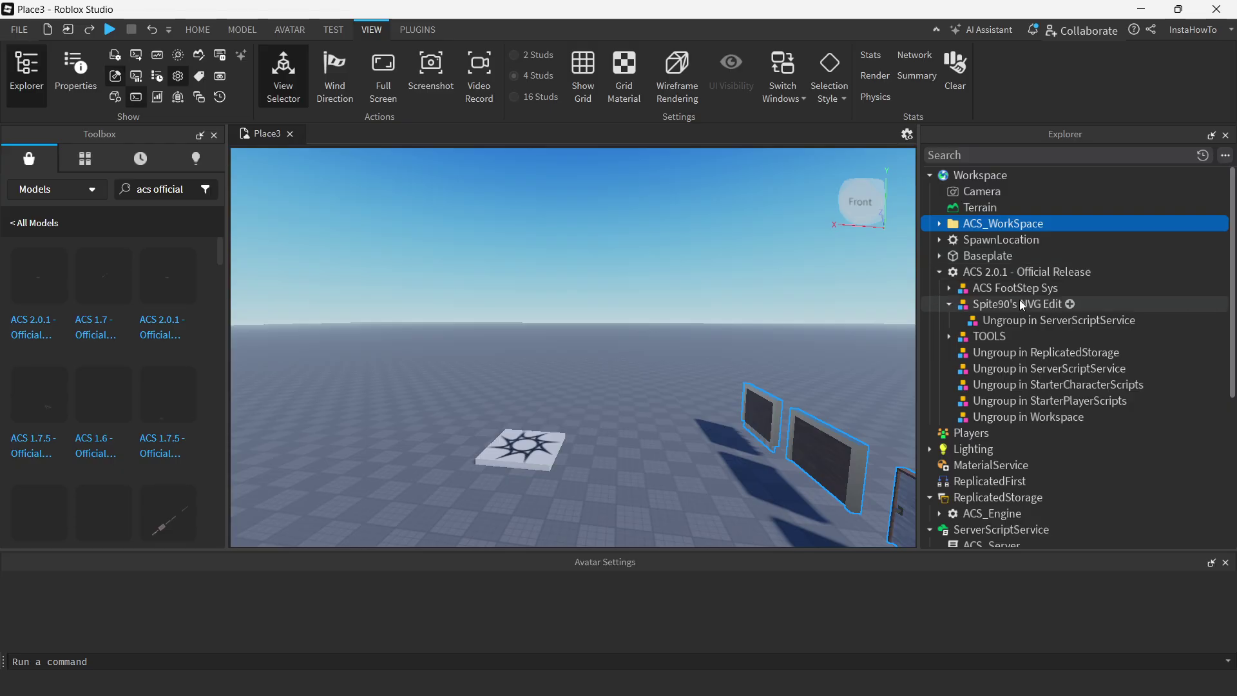
Select the ten tools from Flashbang to USP in TOOLS and drag them into StarterPack.
{"action": "left_click", "coordinate": [948, 336]}
{"action": "scroll", "coordinate": [956, 336], "scroll_direction": "down", "scroll_amount": 1}
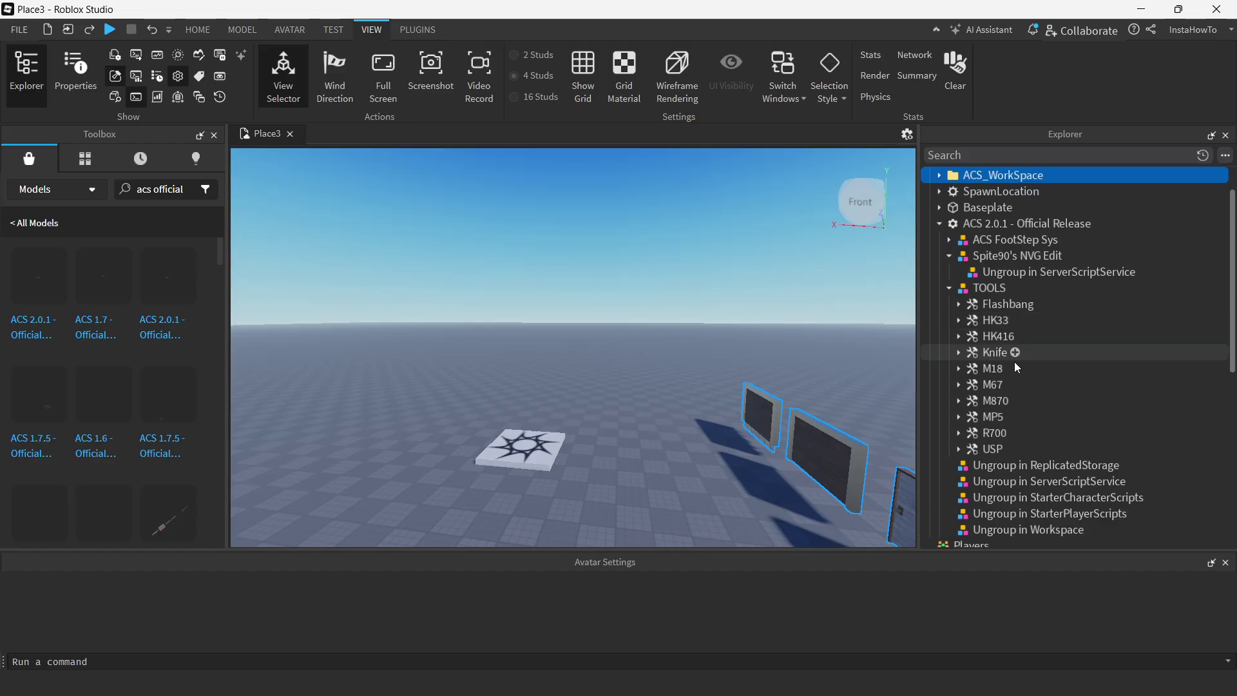
{"action": "left_click", "coordinate": [996, 309]}
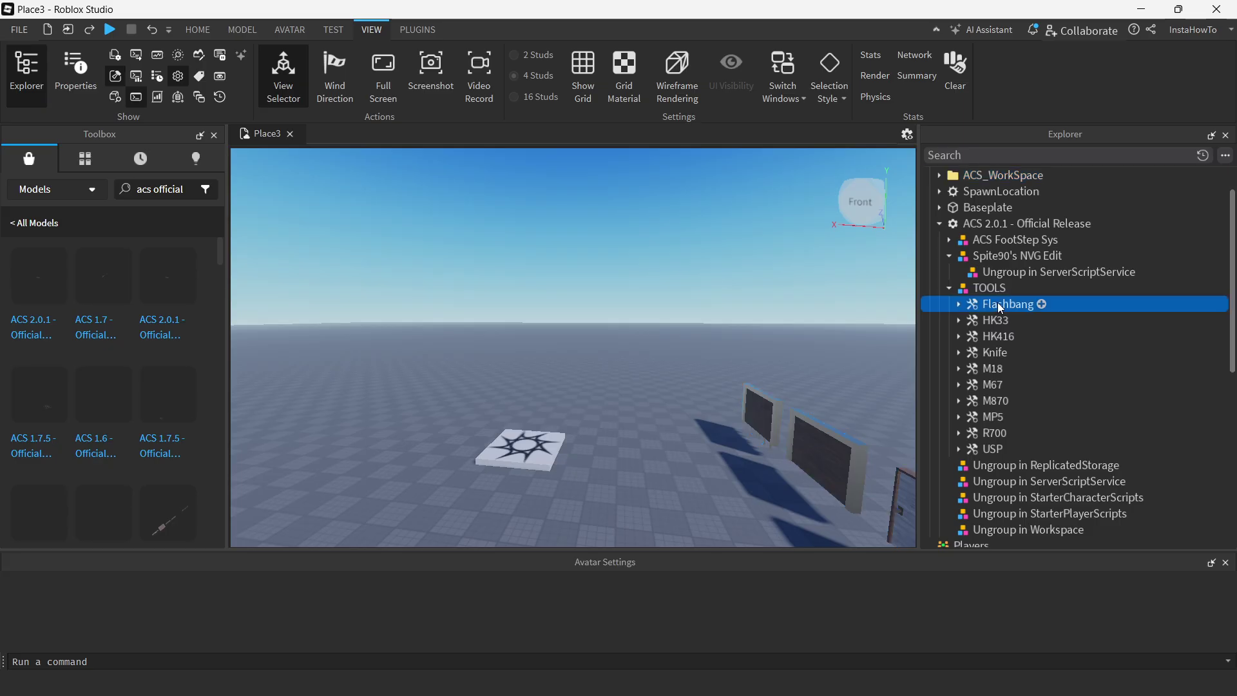
{"action": "left_click", "coordinate": [992, 451], "text": "shift"}
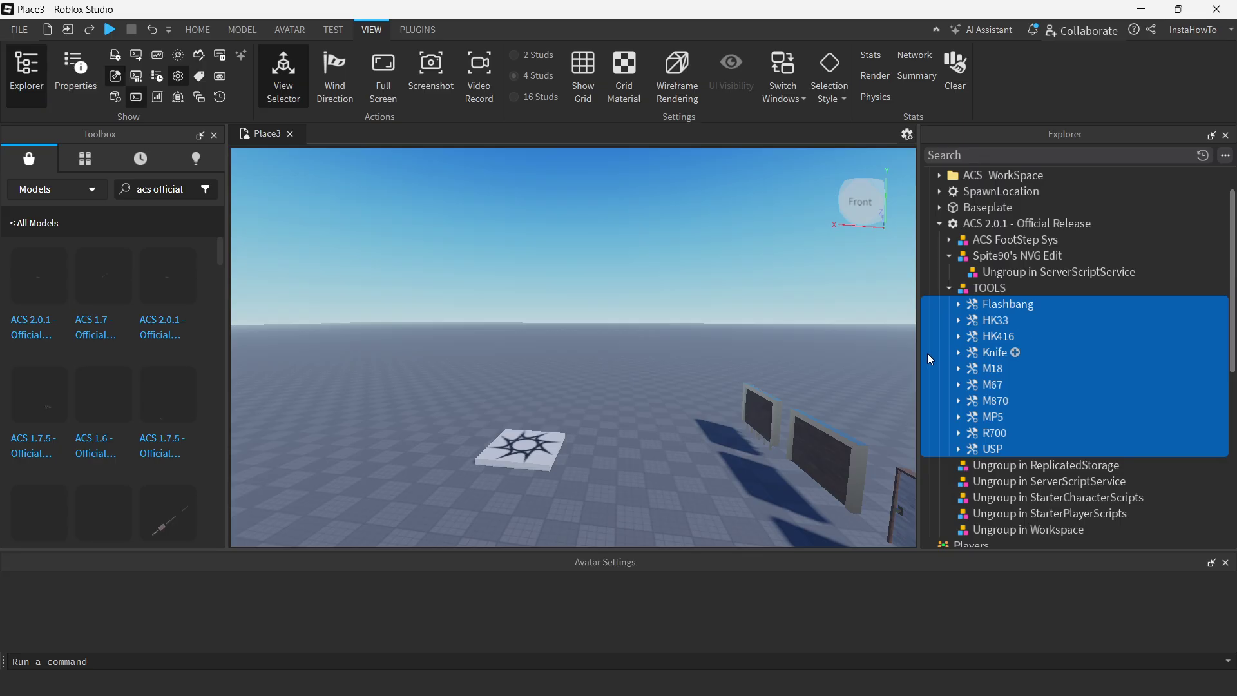
{"action": "left_click_drag", "start_coordinate": [928, 342], "coordinate": [972, 358]}
{"action": "scroll", "coordinate": [980, 337], "scroll_direction": "down", "scroll_amount": 2}
{"action": "scroll", "coordinate": [989, 319], "scroll_direction": "down", "scroll_amount": 5}
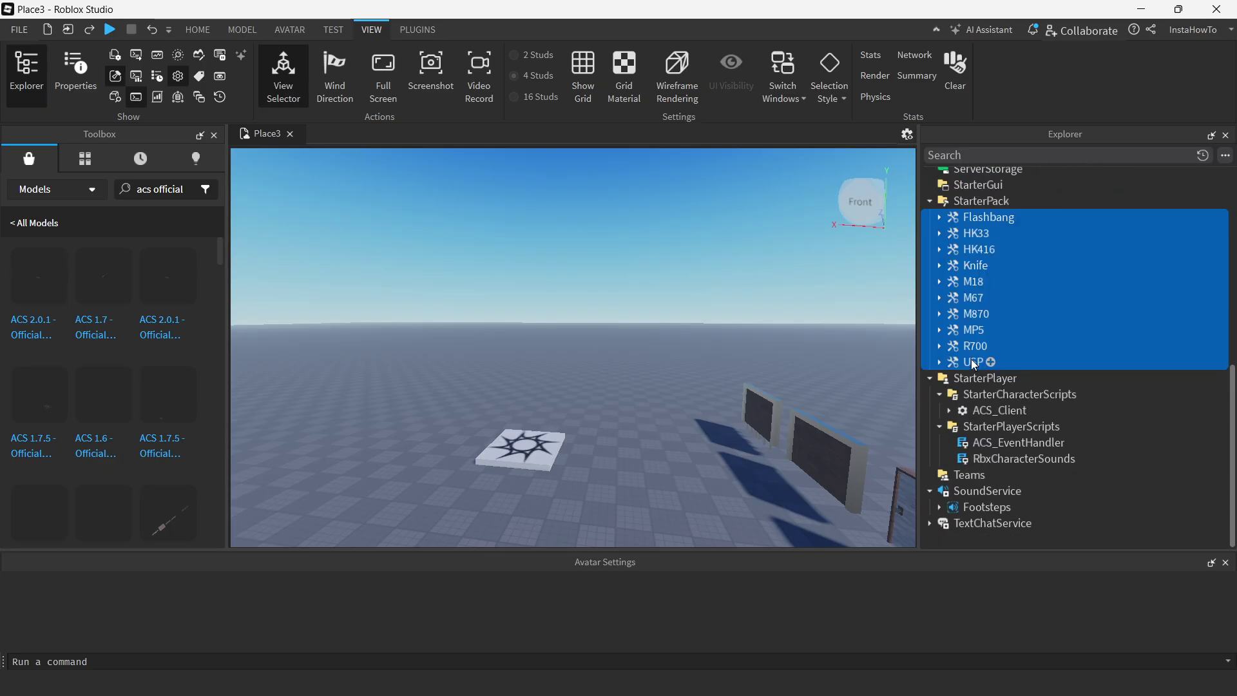
{"action": "left_click", "coordinate": [1039, 318]}
{"action": "scroll", "coordinate": [1040, 322], "scroll_direction": "up", "scroll_amount": 10}
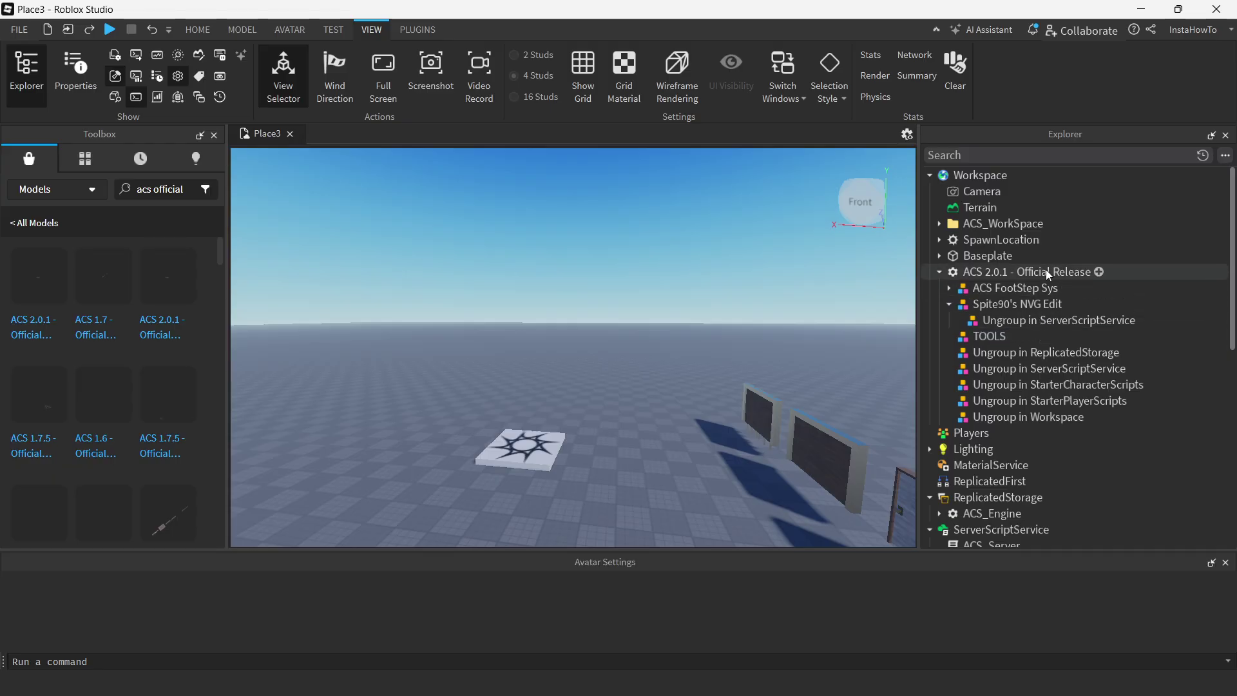
Save the place to Roblox from Game Settings under the name 'Guns'.
{"action": "left_click", "coordinate": [188, 32]}
{"action": "left_click", "coordinate": [836, 78]}
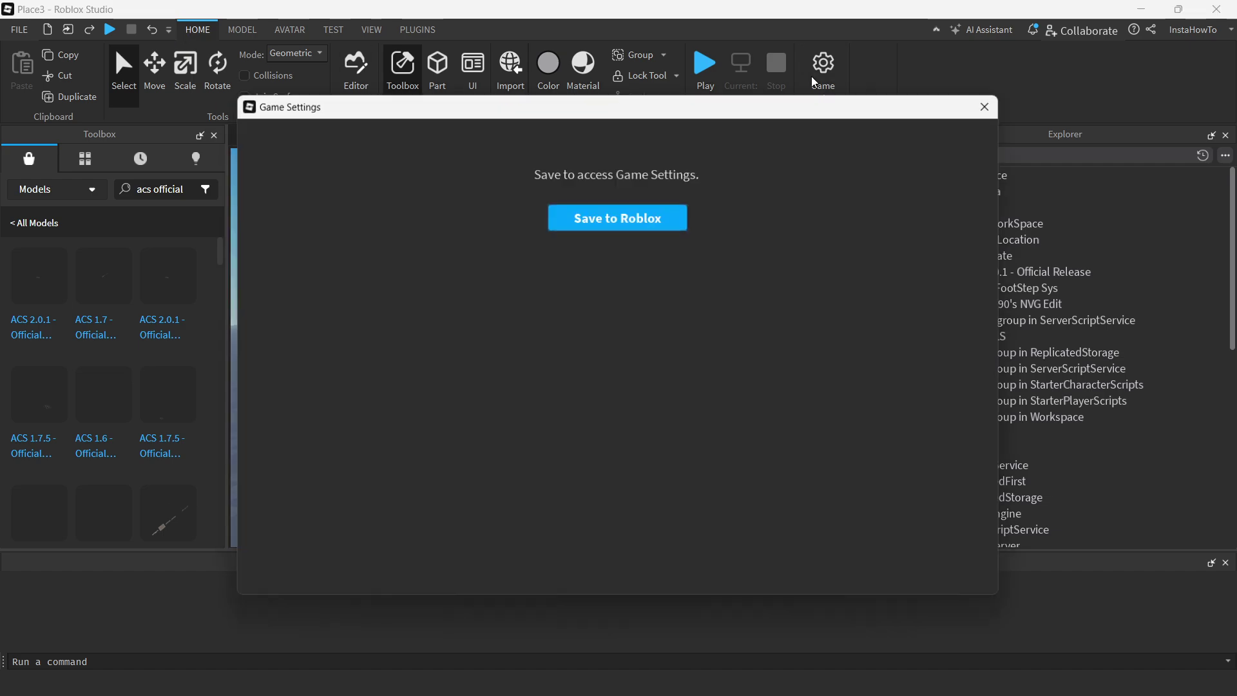
{"action": "left_click", "coordinate": [627, 224]}
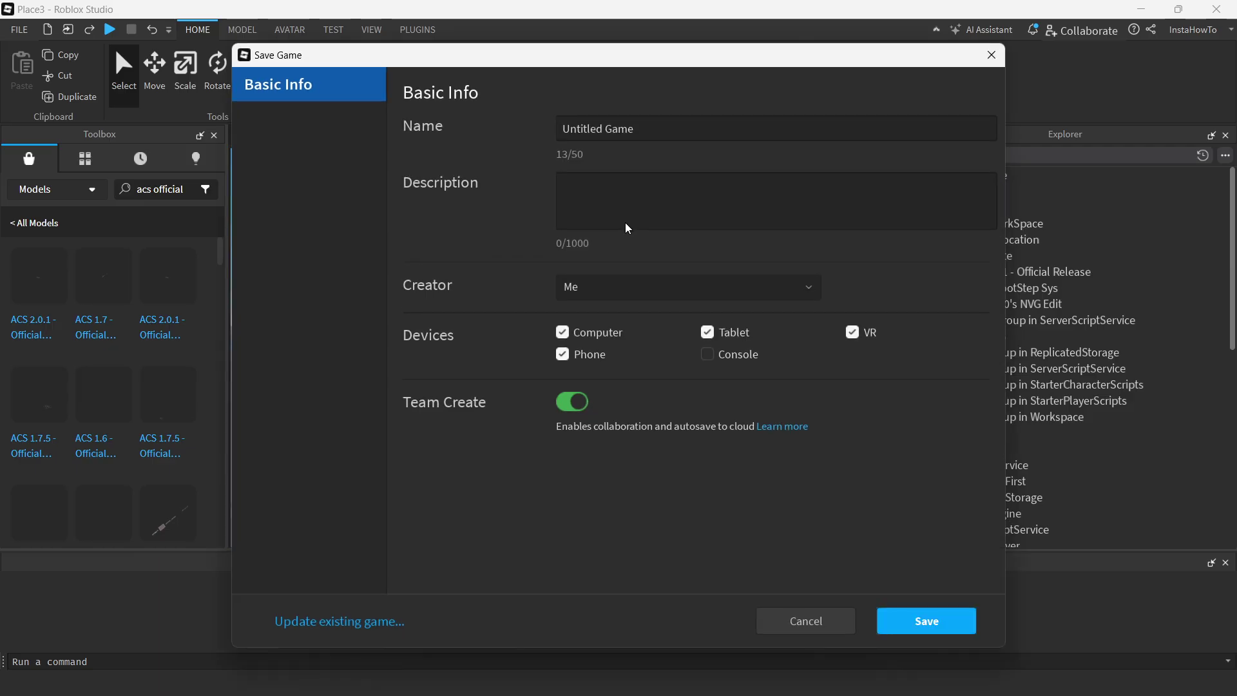
{"action": "left_click_drag", "start_coordinate": [657, 128], "coordinate": [525, 135]}
{"action": "type", "text": "Guns"}
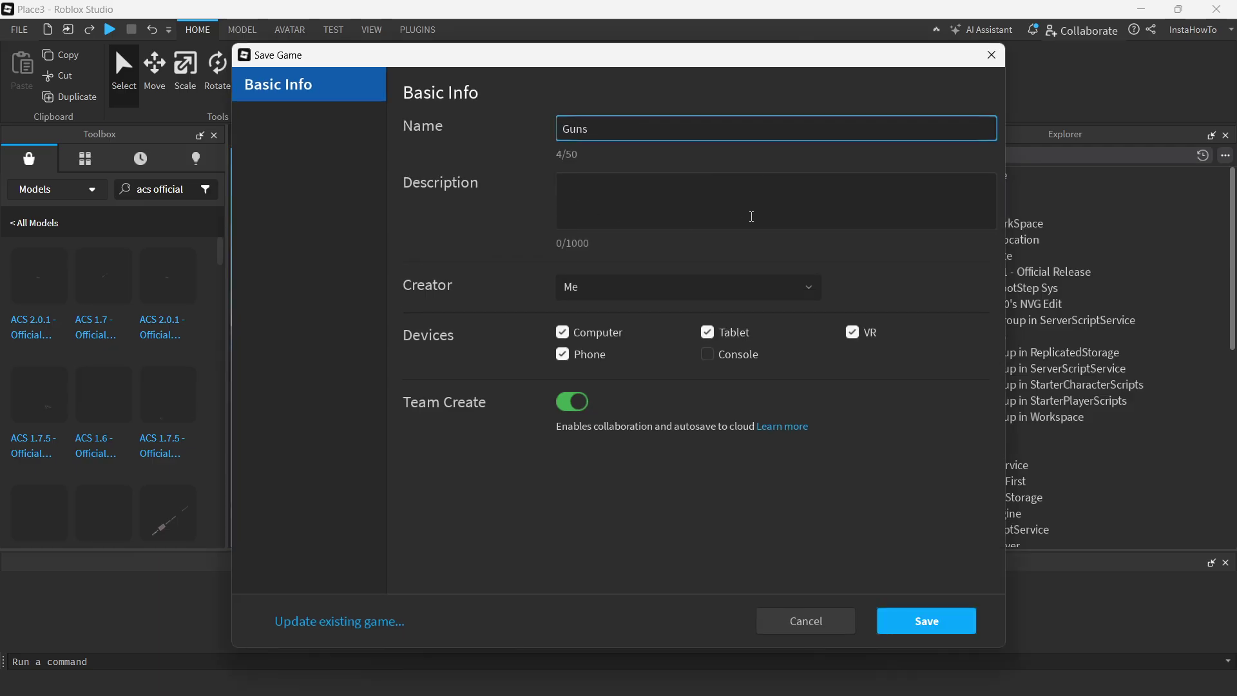
{"action": "left_click", "coordinate": [636, 559]}
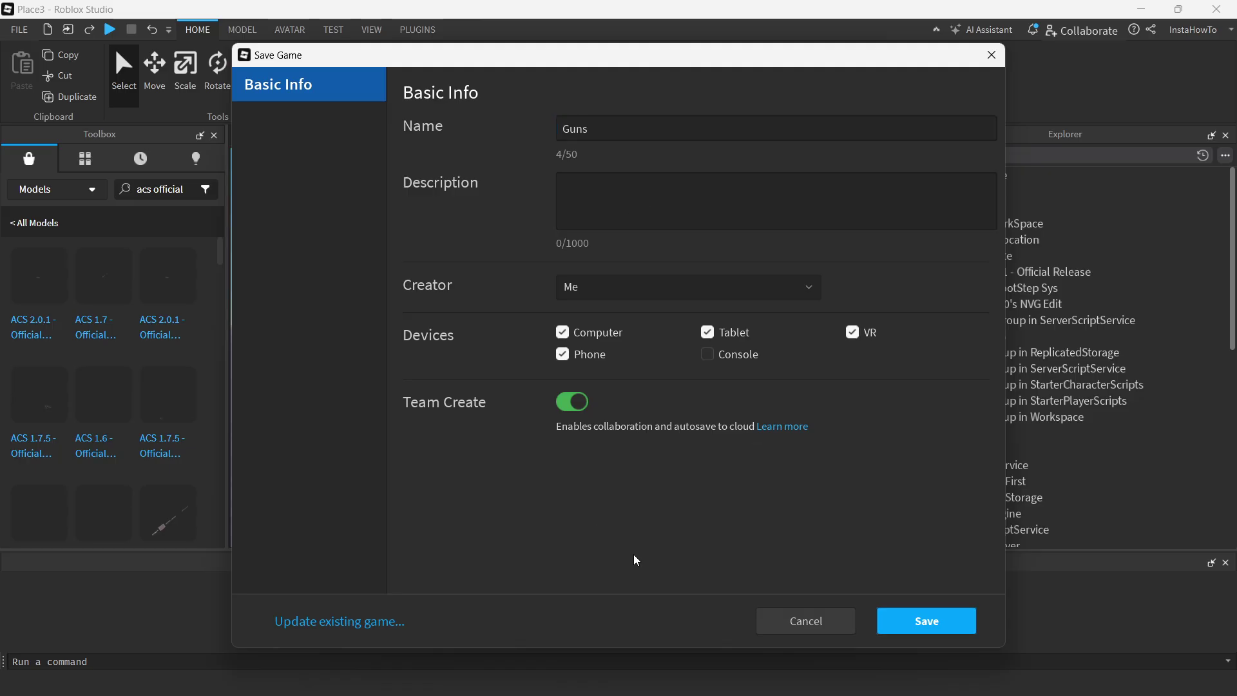
{"action": "left_click", "coordinate": [948, 628]}
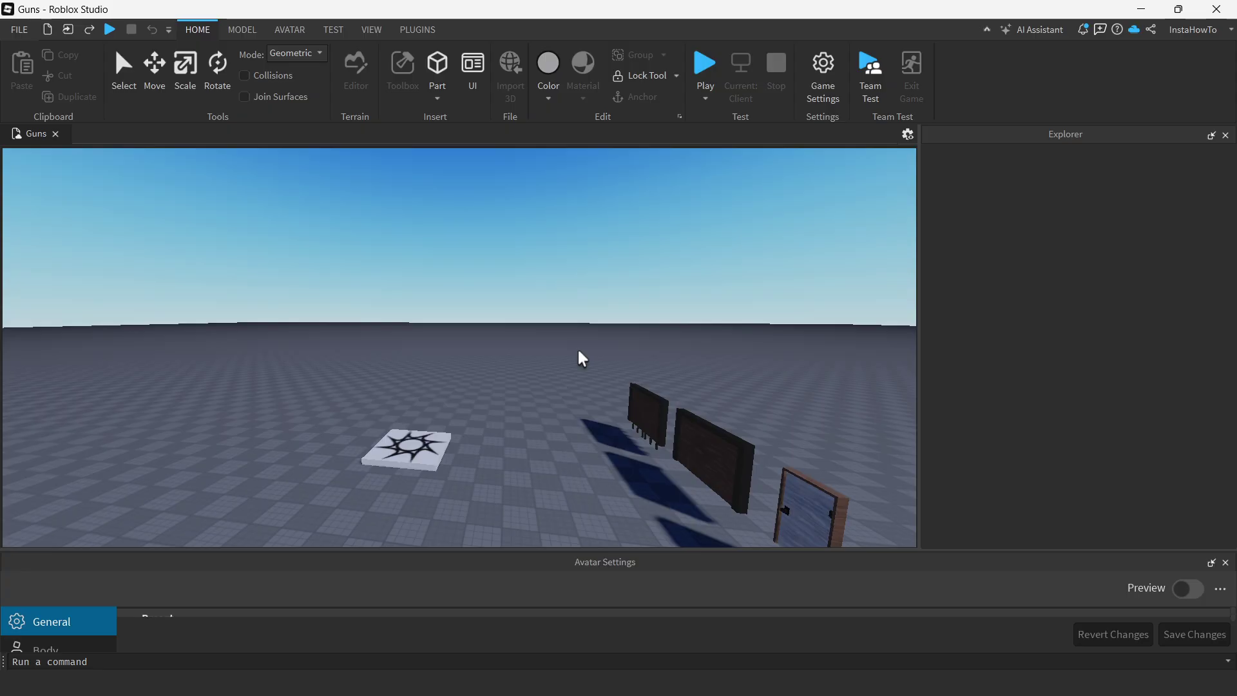
{"action": "left_click_drag", "start_coordinate": [554, 359], "coordinate": [670, 375]}
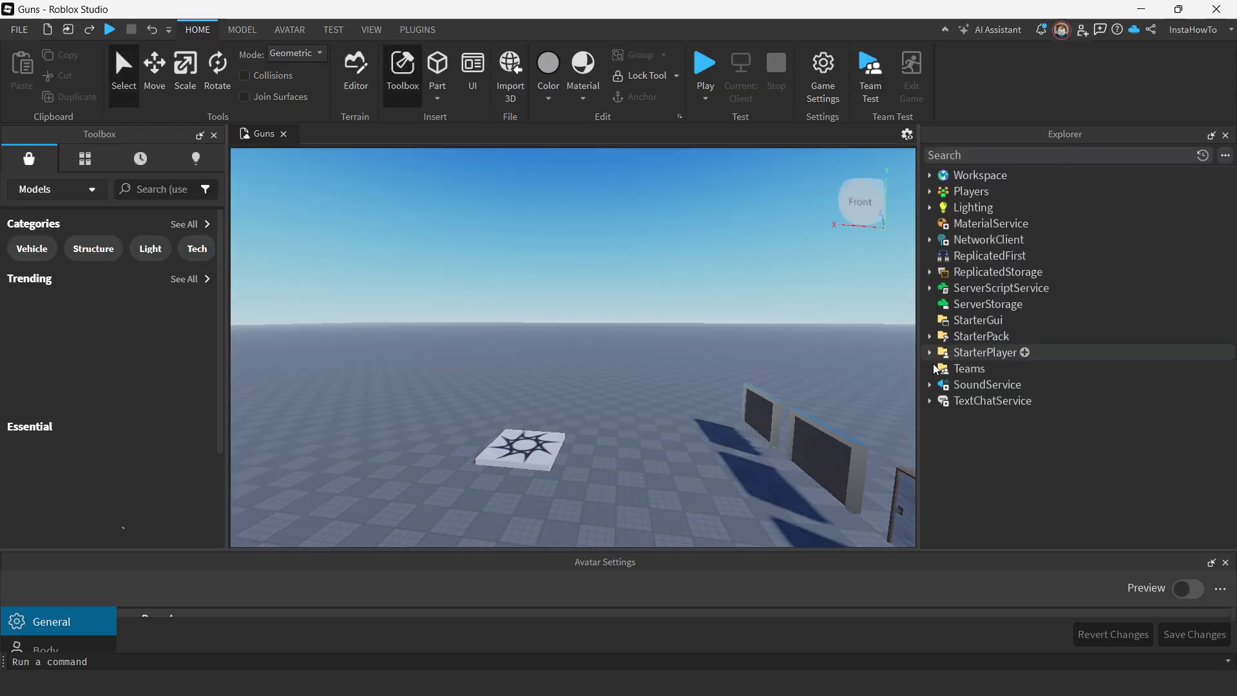
{"action": "left_click", "coordinate": [930, 384]}
{"action": "left_click", "coordinate": [930, 385]}
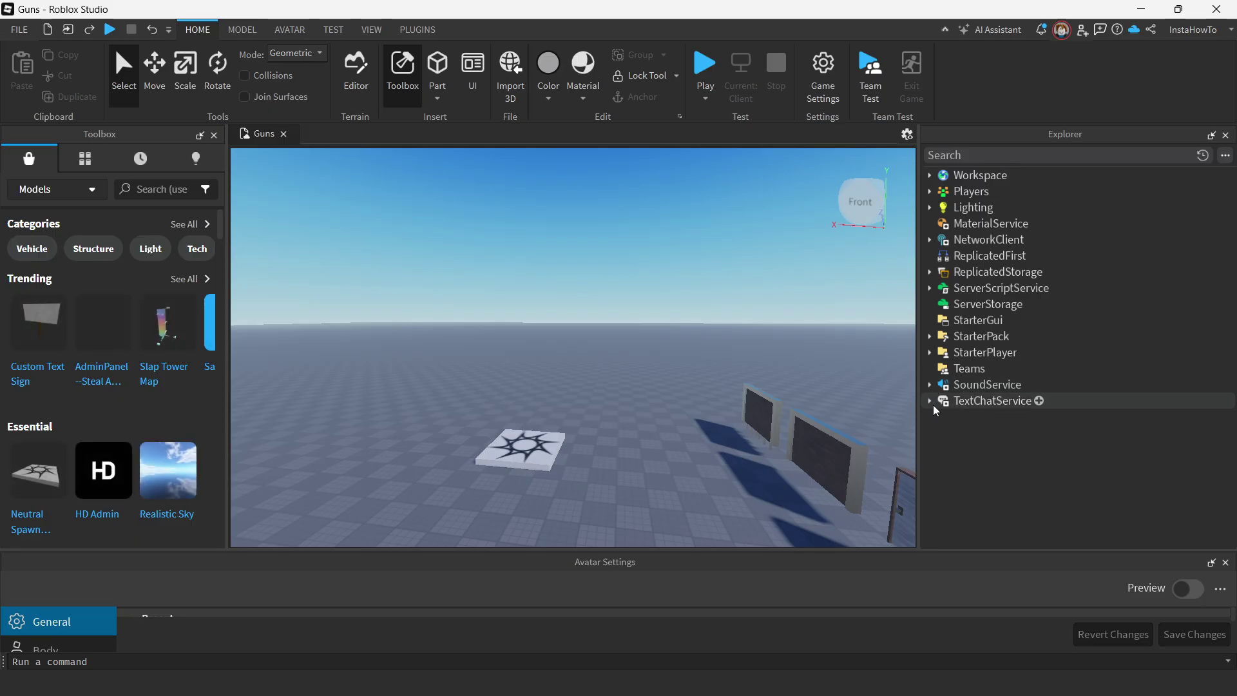
{"action": "left_click", "coordinate": [929, 400]}
{"action": "left_click", "coordinate": [929, 401]}
{"action": "left_click", "coordinate": [930, 337]}
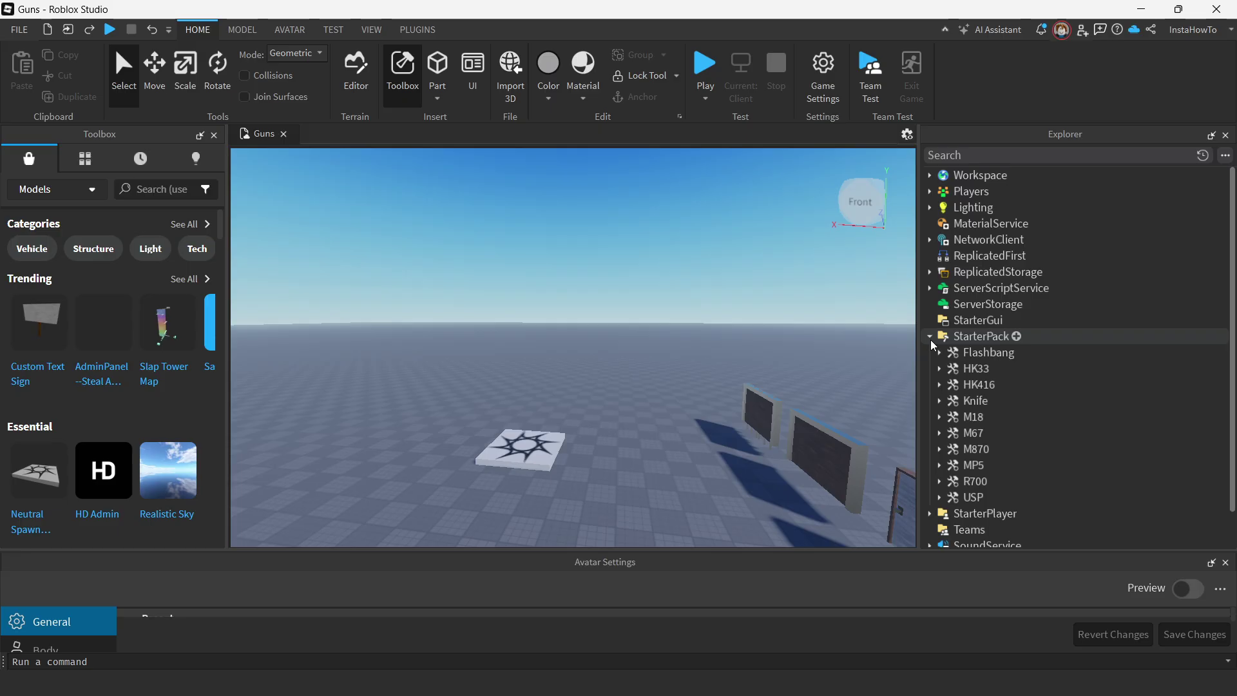
{"action": "left_click", "coordinate": [929, 336]}
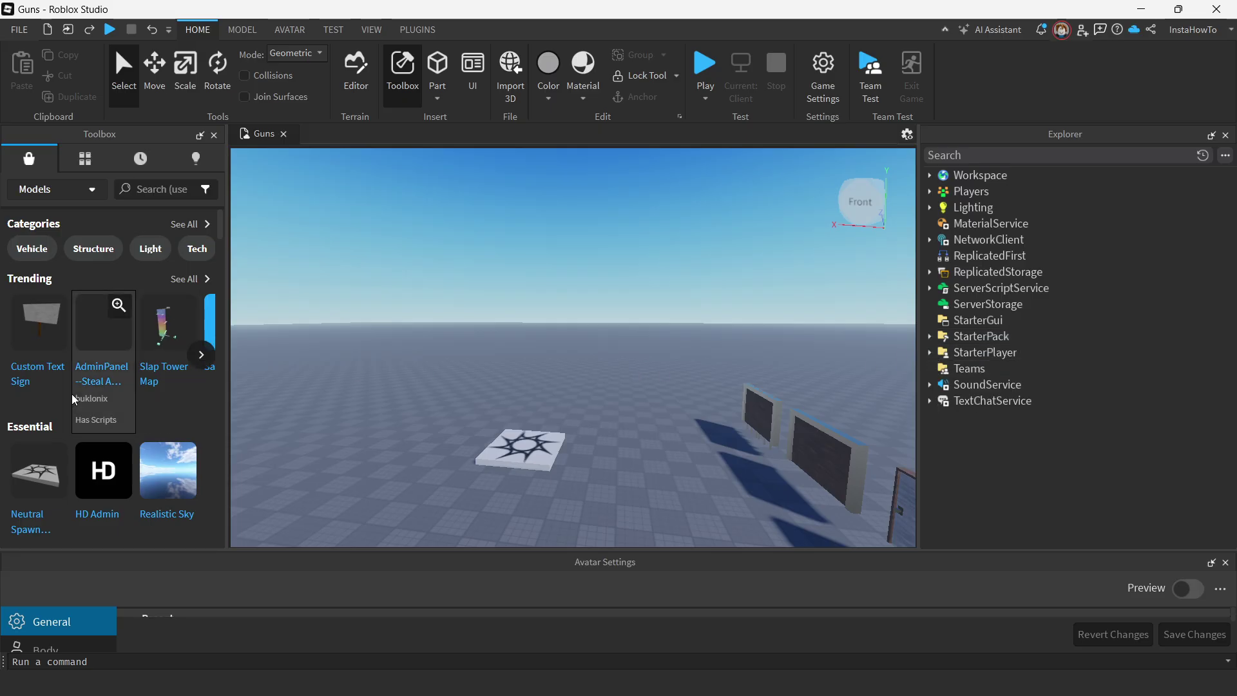
{"action": "scroll", "coordinate": [97, 394], "scroll_direction": "down", "scroll_amount": 2}
{"action": "scroll", "coordinate": [93, 394], "scroll_direction": "up", "scroll_amount": 2}
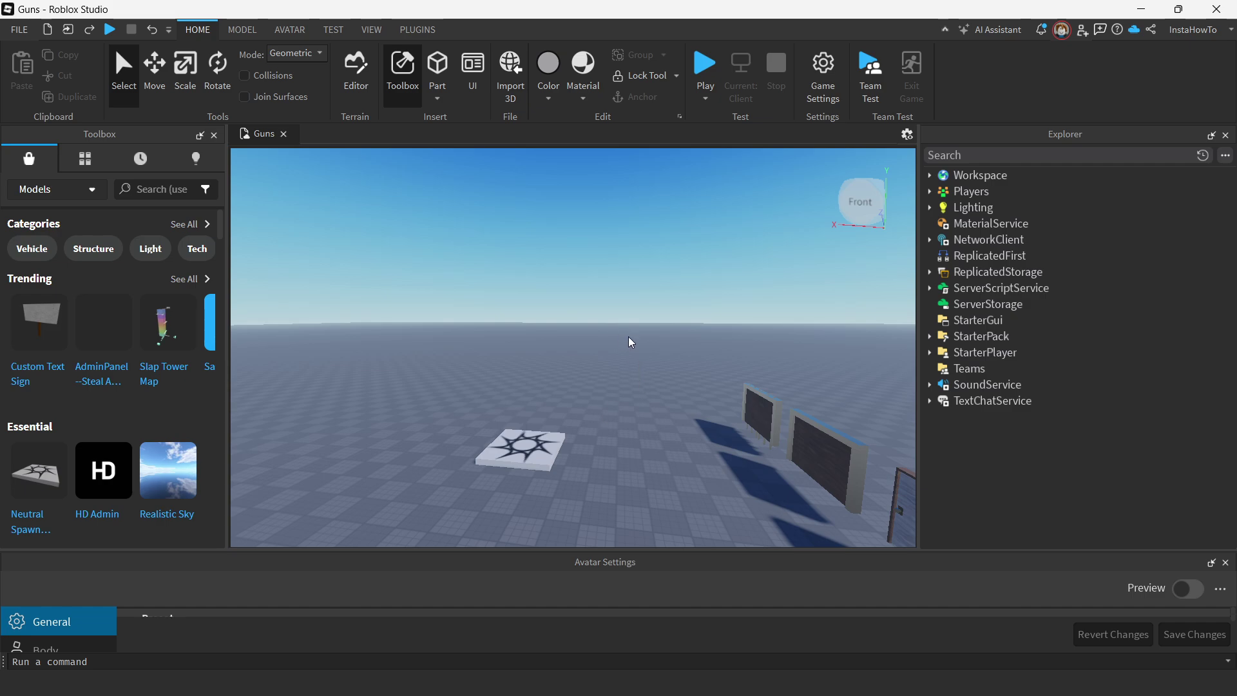
{"action": "right_click_drag", "start_coordinate": [631, 342], "coordinate": [657, 337]}
{"action": "scroll", "coordinate": [657, 337], "scroll_direction": "down", "scroll_amount": 3}
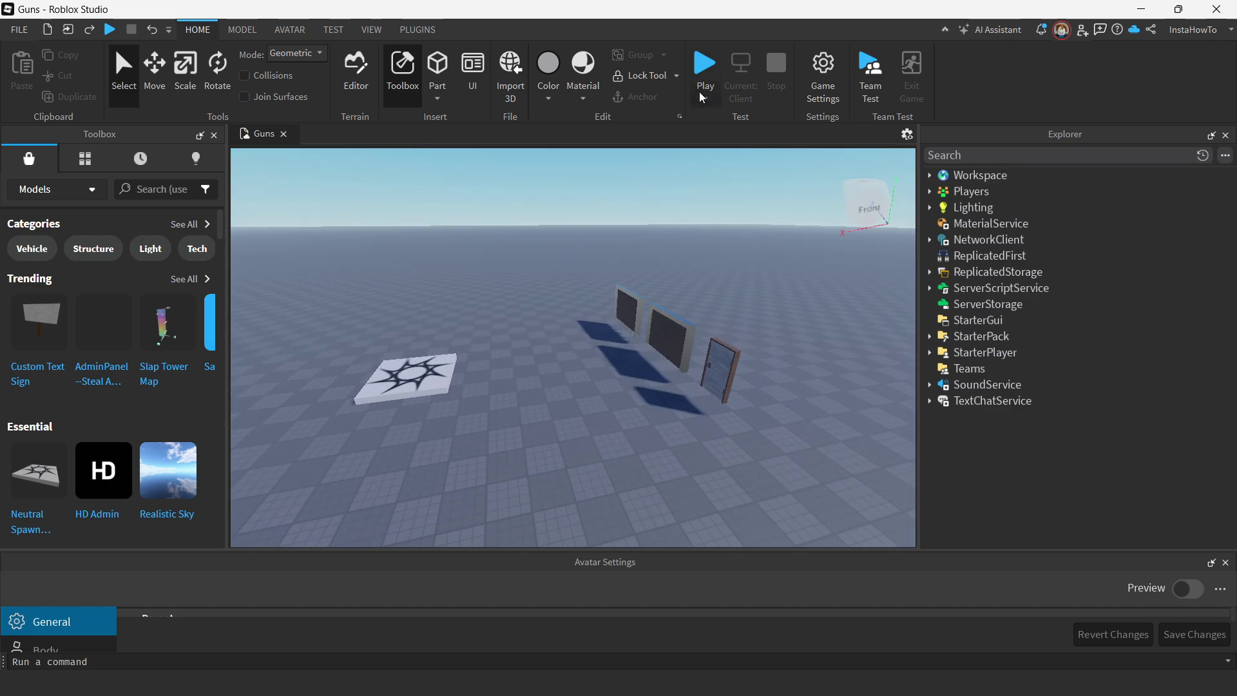
Start a playtest and equip the HK33, then the Flashbang, from the hotbar.
{"action": "left_click", "coordinate": [704, 76]}
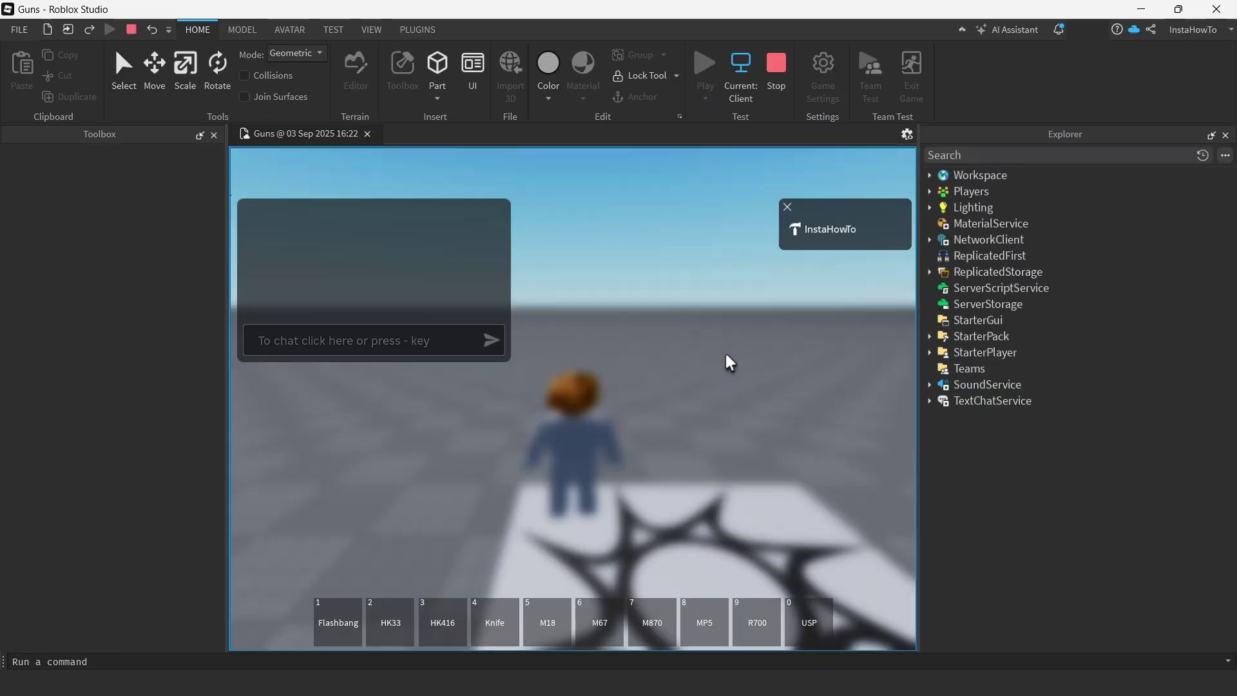
{"action": "key", "text": "d"}
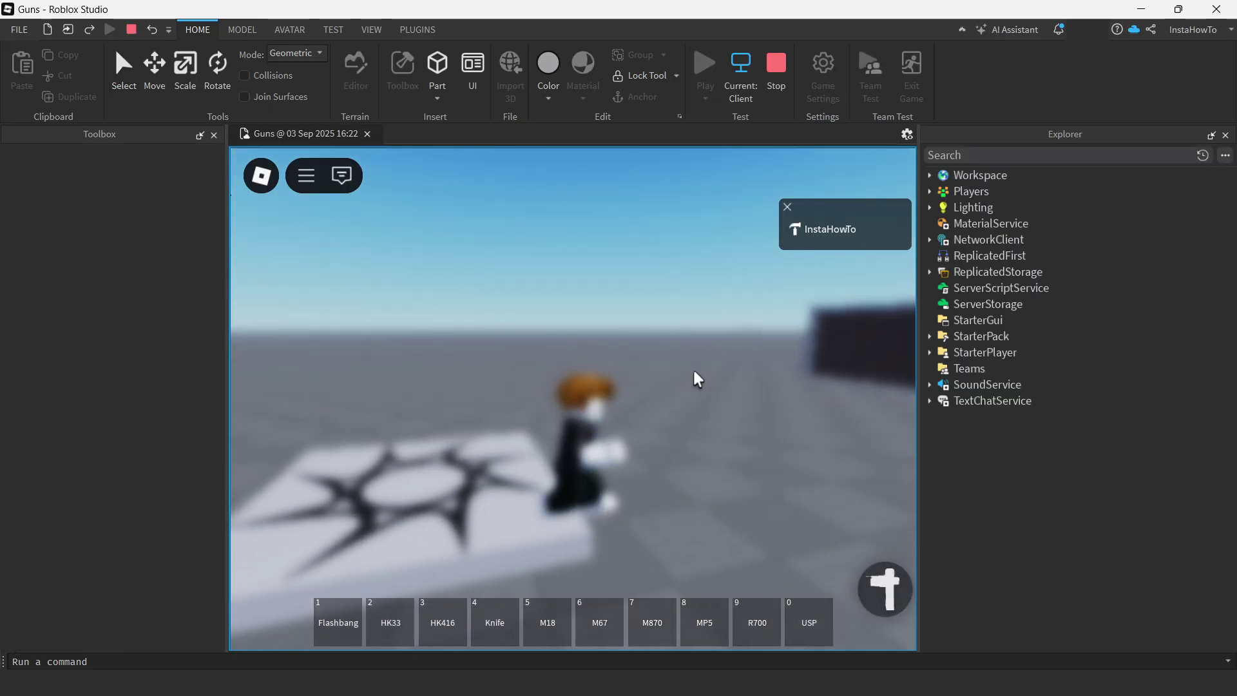
{"action": "key", "text": "2"}
{"action": "key", "text": "1"}
{"action": "key", "text": "1"}
Walk the character around the baseplate with WASD and return to the spawn pad.
{"action": "key", "text": "w"}
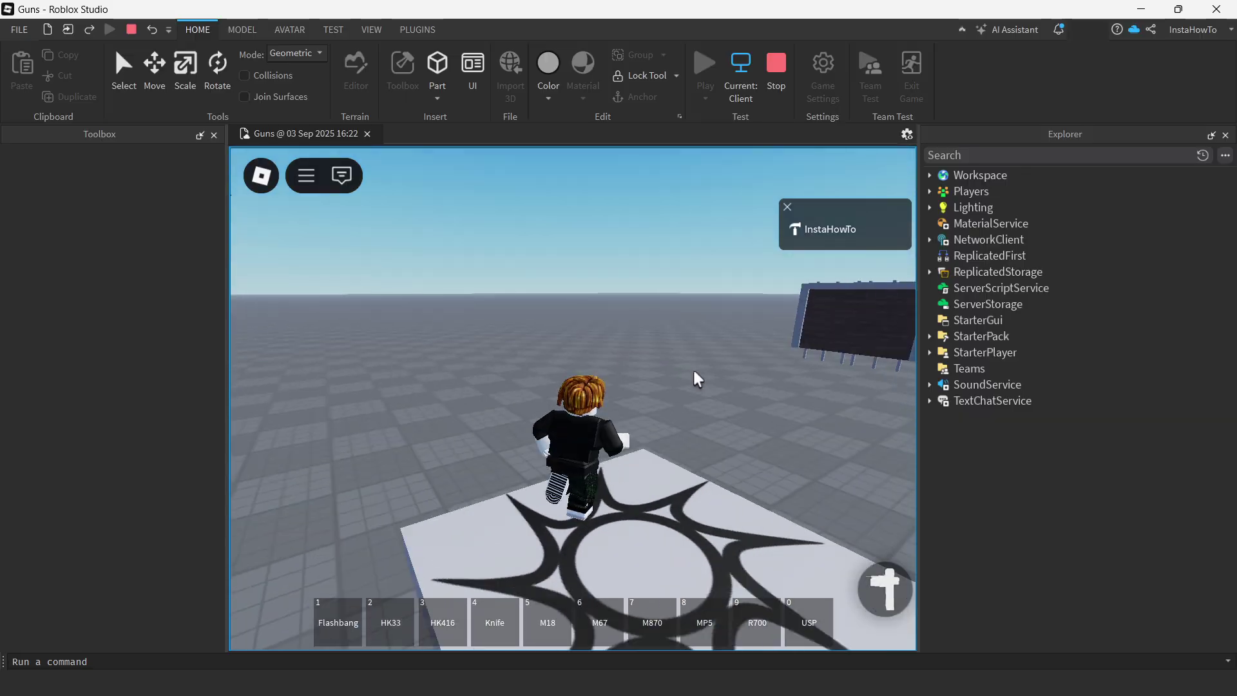
{"action": "key", "text": "w"}
{"action": "key", "text": "a"}
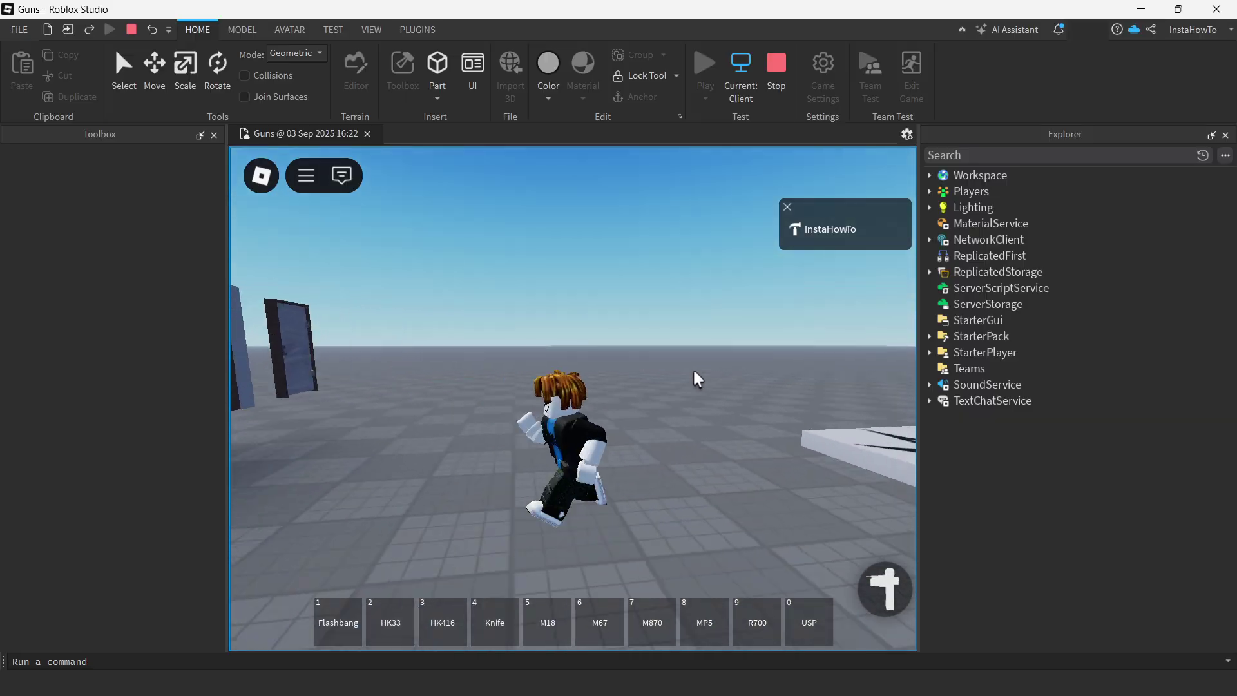
{"action": "key", "text": "s"}
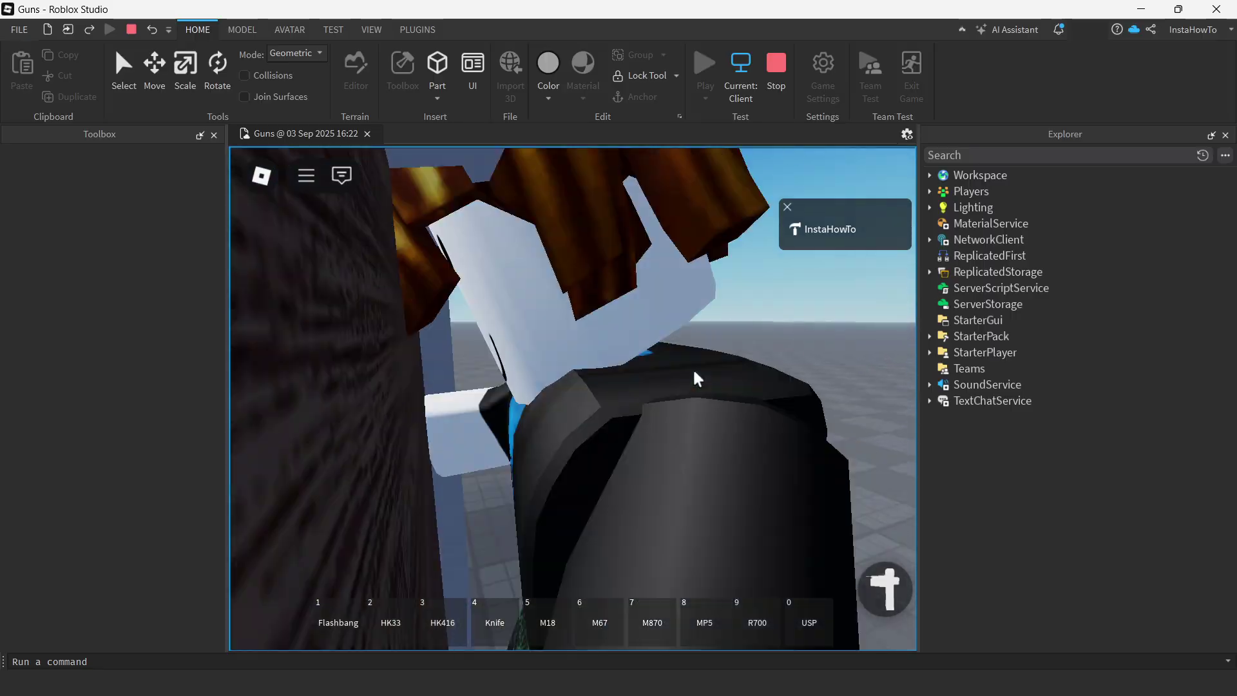
{"action": "key", "text": "w"}
{"action": "key", "text": "d"}
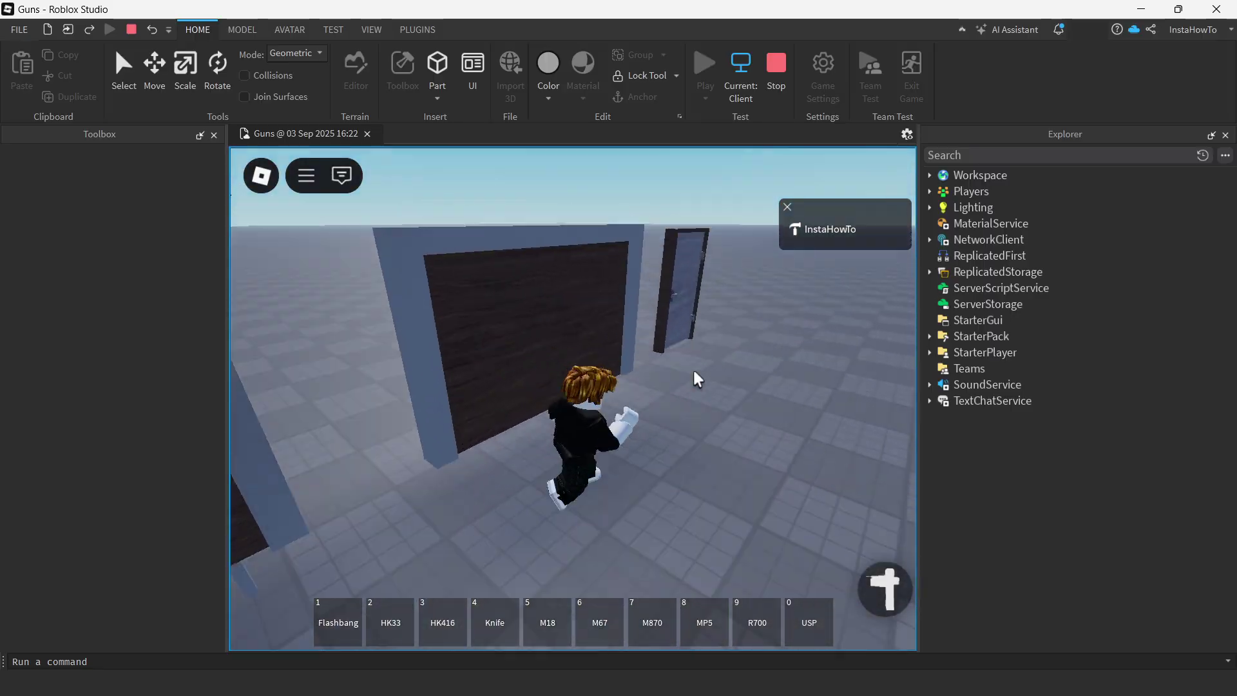
{"action": "key", "text": "s"}
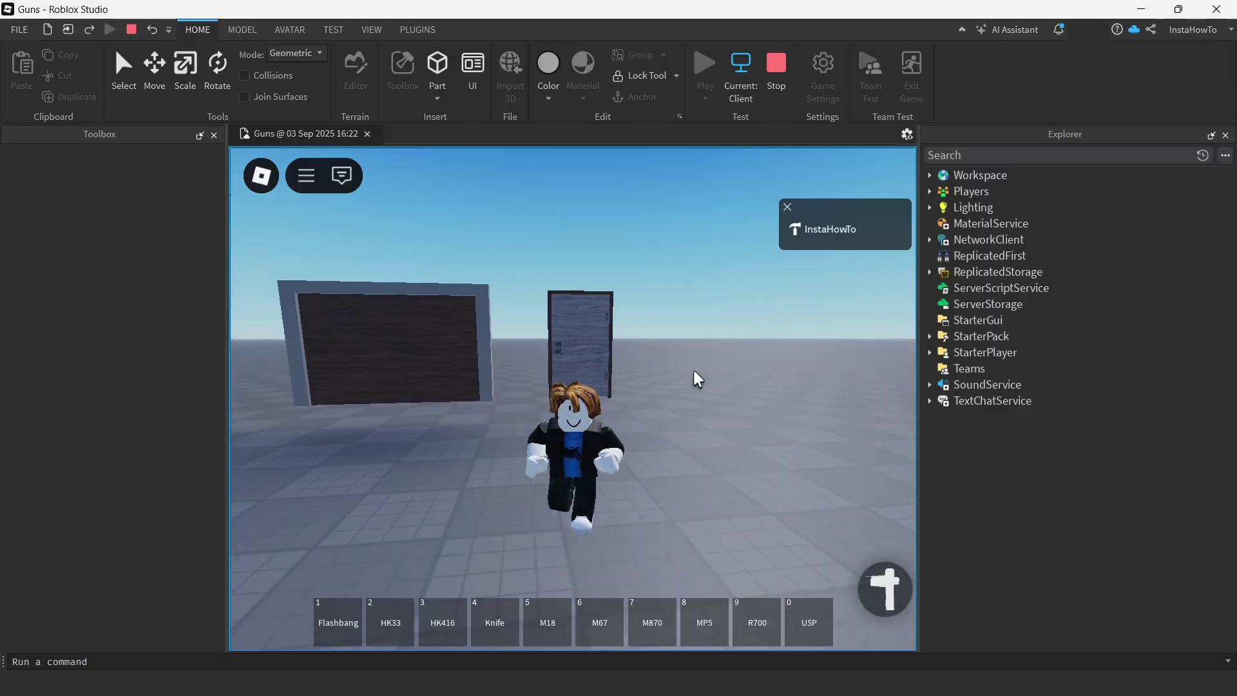
{"action": "key", "text": "d"}
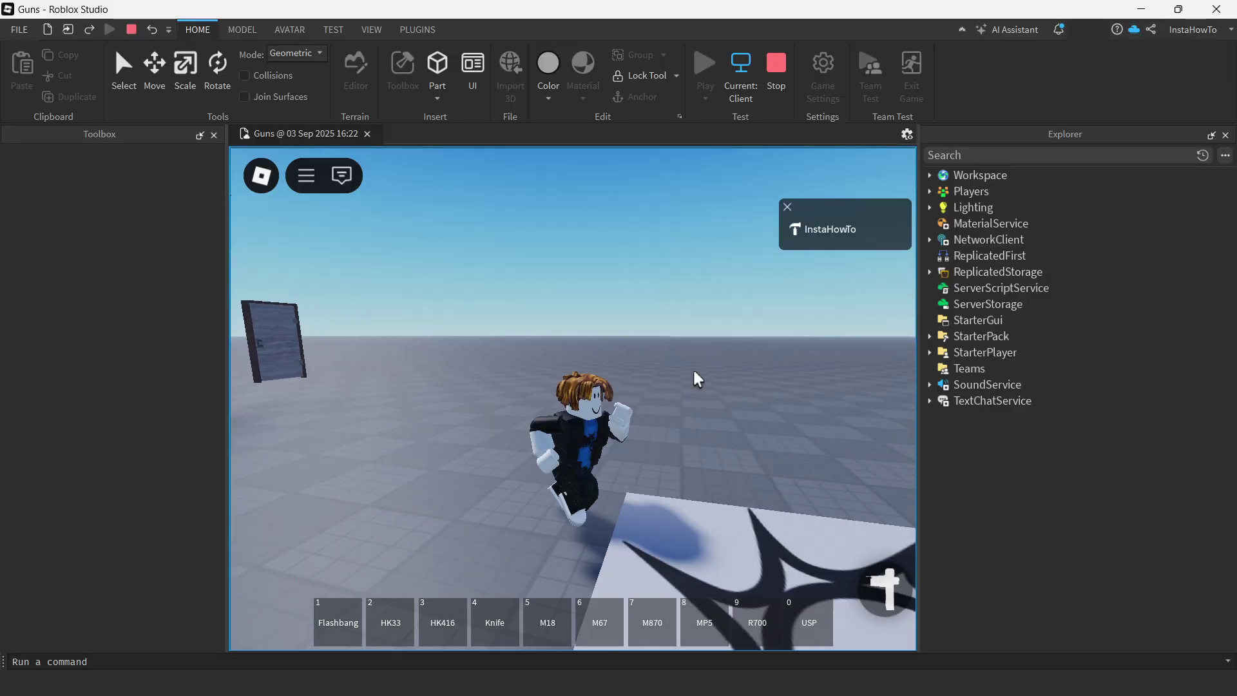
{"action": "key", "text": "s"}
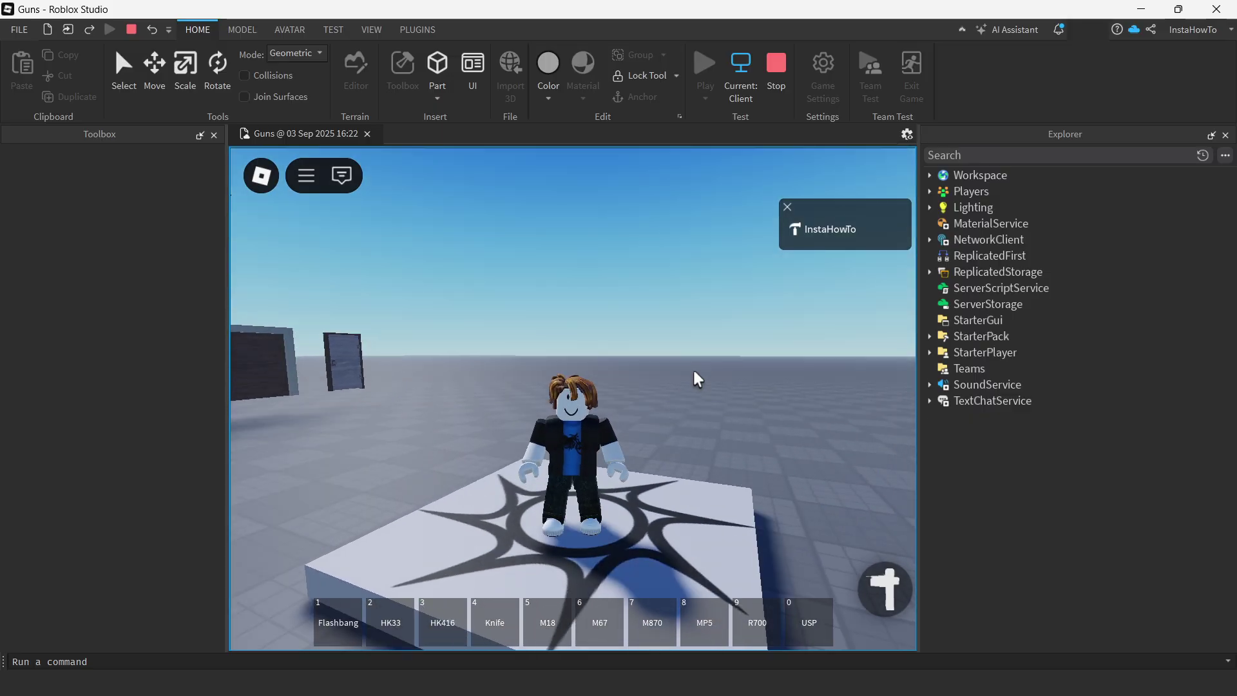